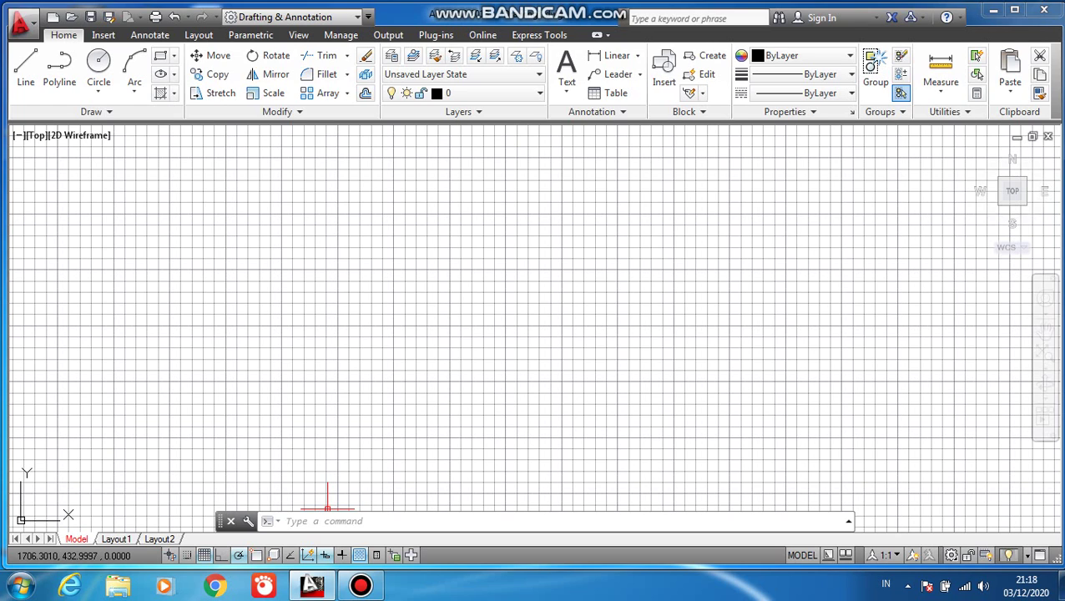
Set the drawing limits to run from -5,-5 to 5,5
type("li")
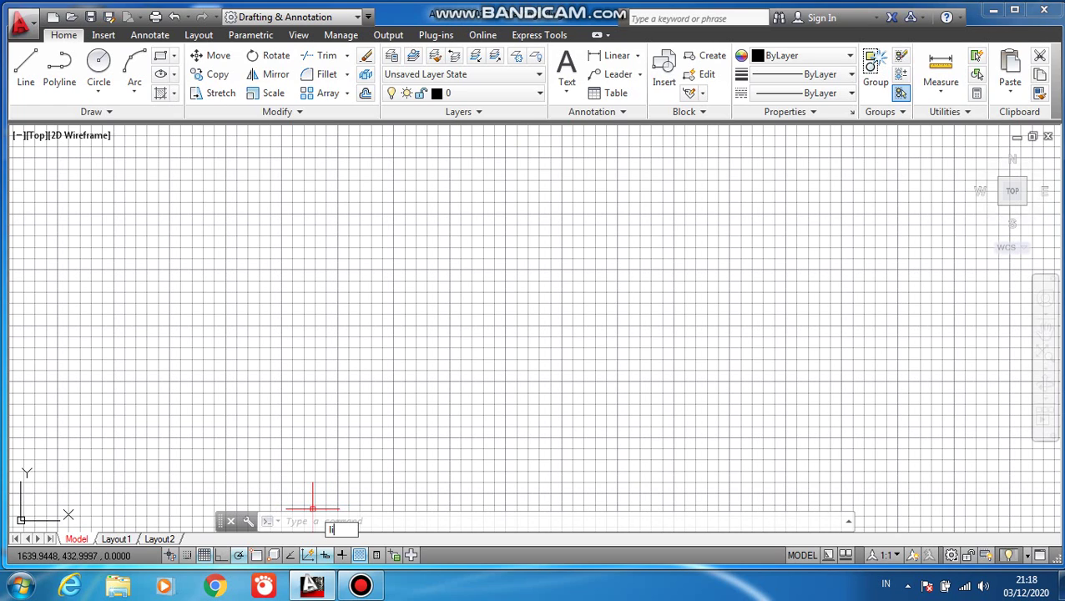
type("ne")
key("Return")
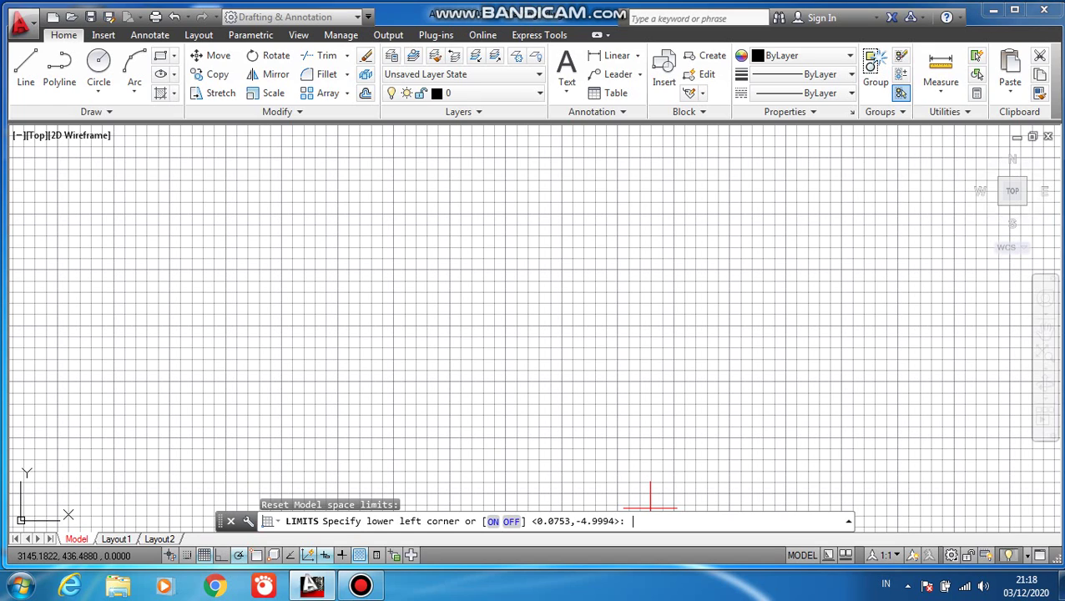
type("-5,")
type("-")
type("5")
key("Return")
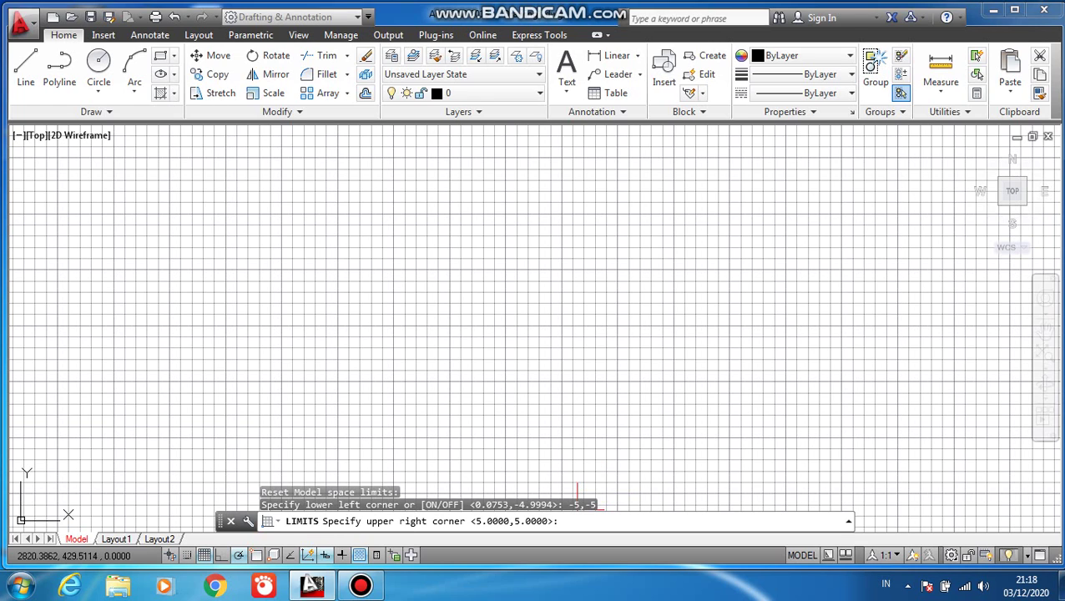
type("5,5")
key("Return")
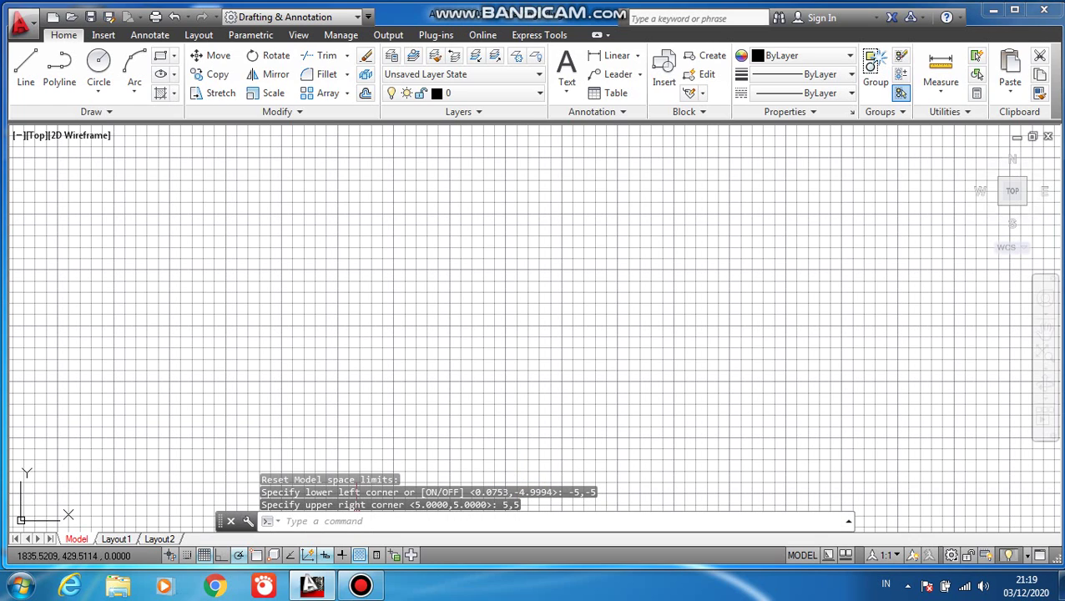
Start the ZOOM command
left_click(357, 494)
type("zo")
type("om")
key("Return")
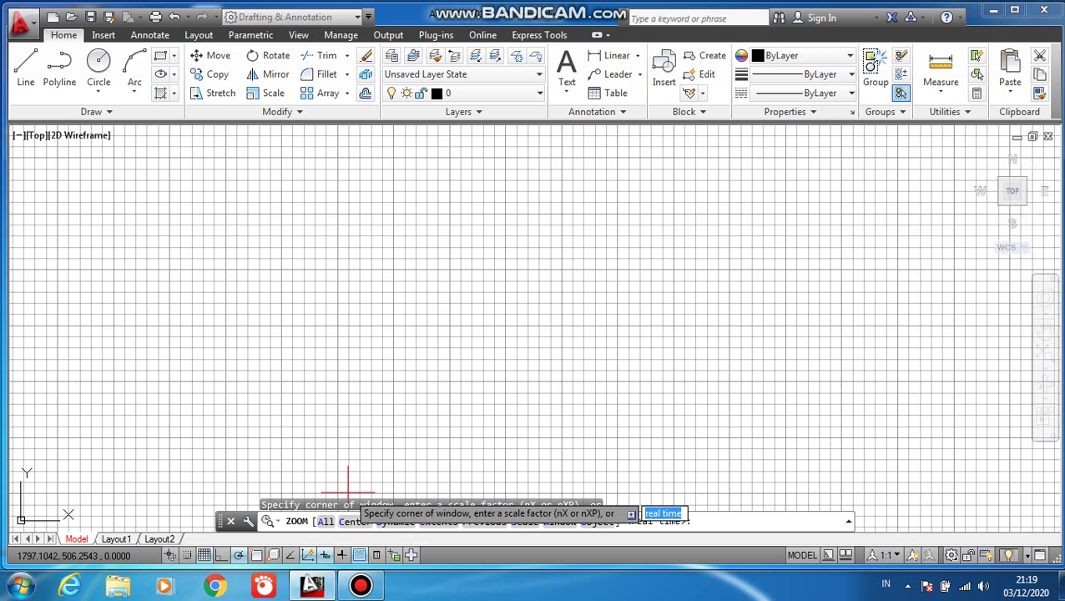
Zoom All to fit the -5,-5 to 5,5 area with the origin centred
left_click(324, 521)
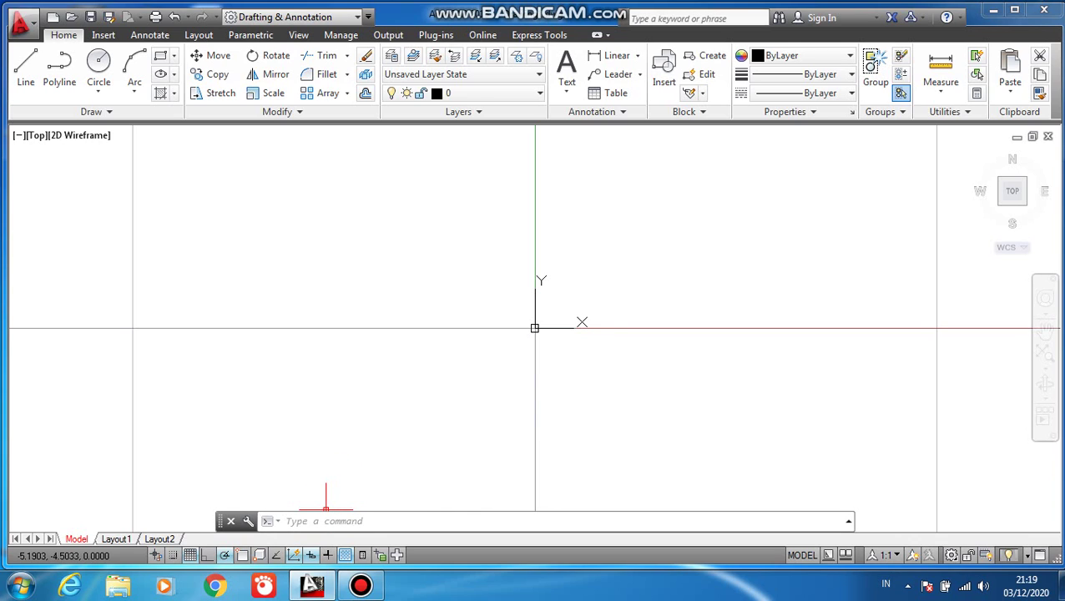
left_click(325, 520)
Place a single point at X 1, Y 3 and select it
type("poi")
type("nt")
key("Return")
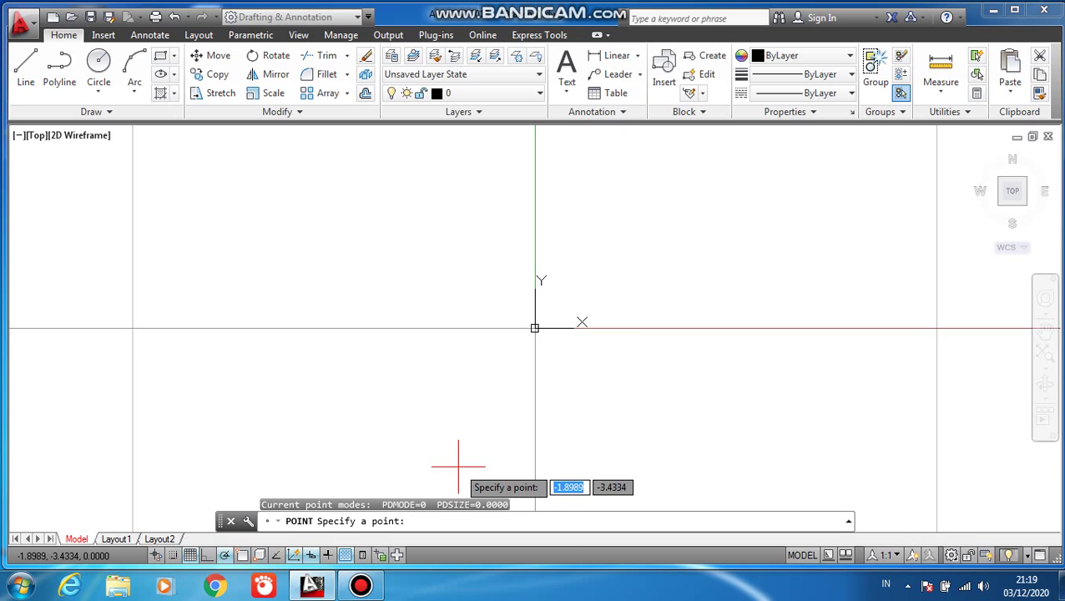
type("1")
key("Tab")
type("3")
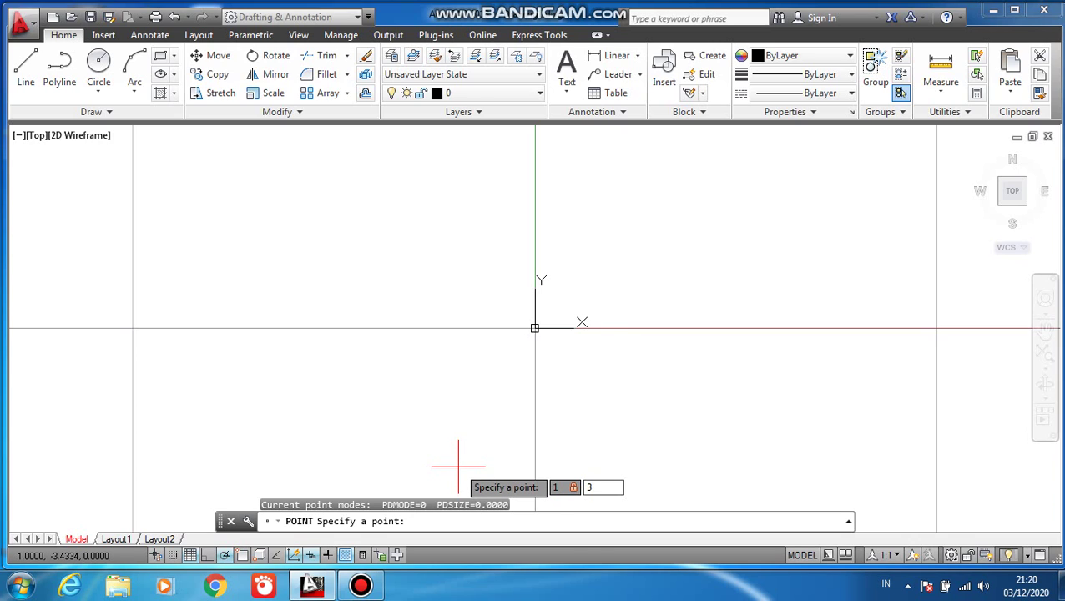
key("Return")
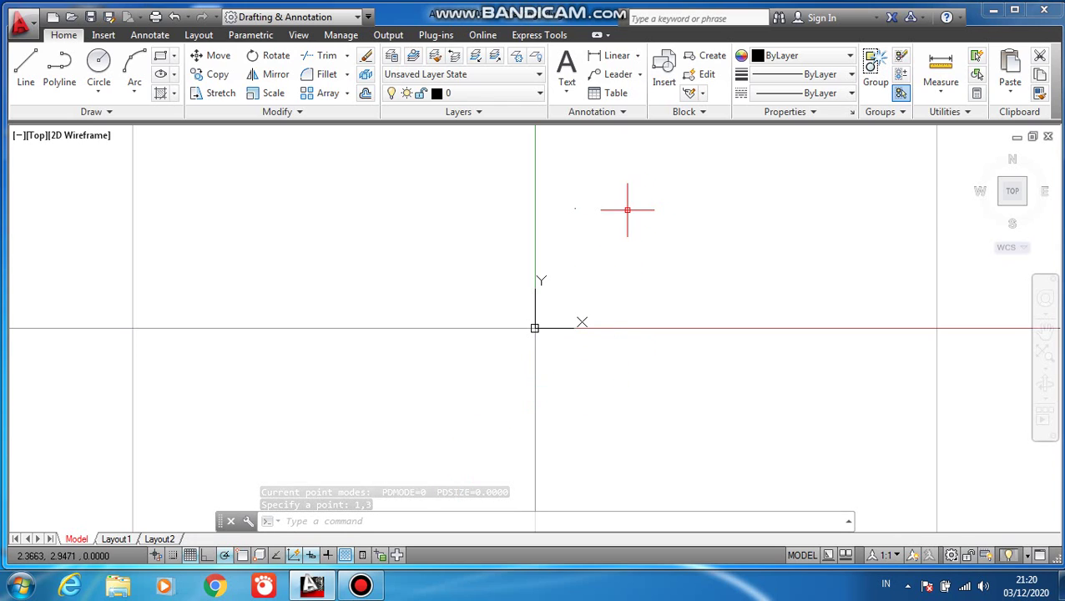
left_click(575, 207)
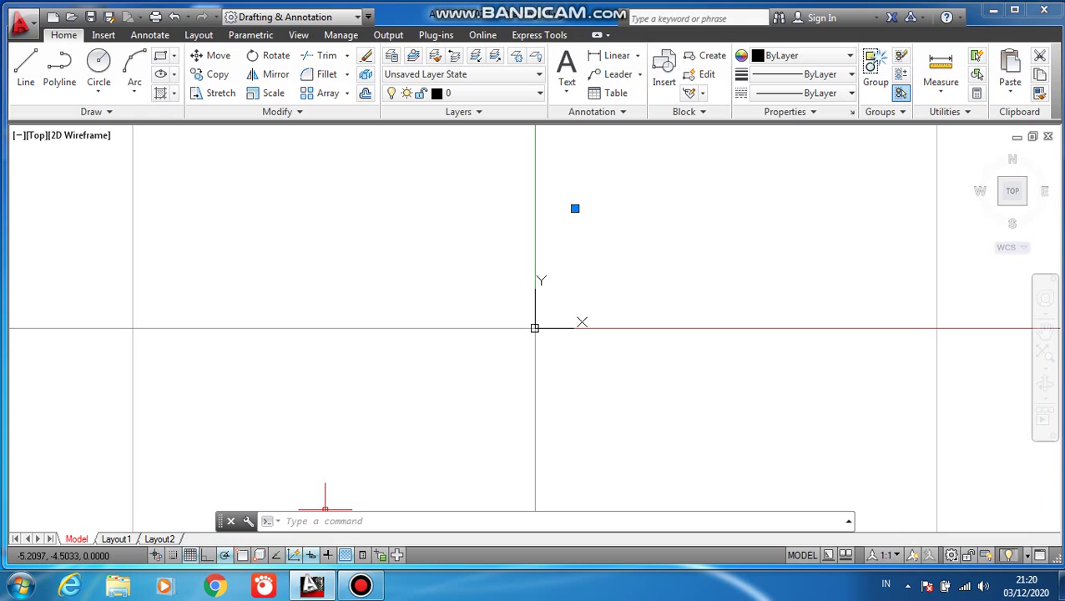
type("dd")
type("pt")
type("ype")
Switch the point display style to circle-with-cross in Point Style
key("Return")
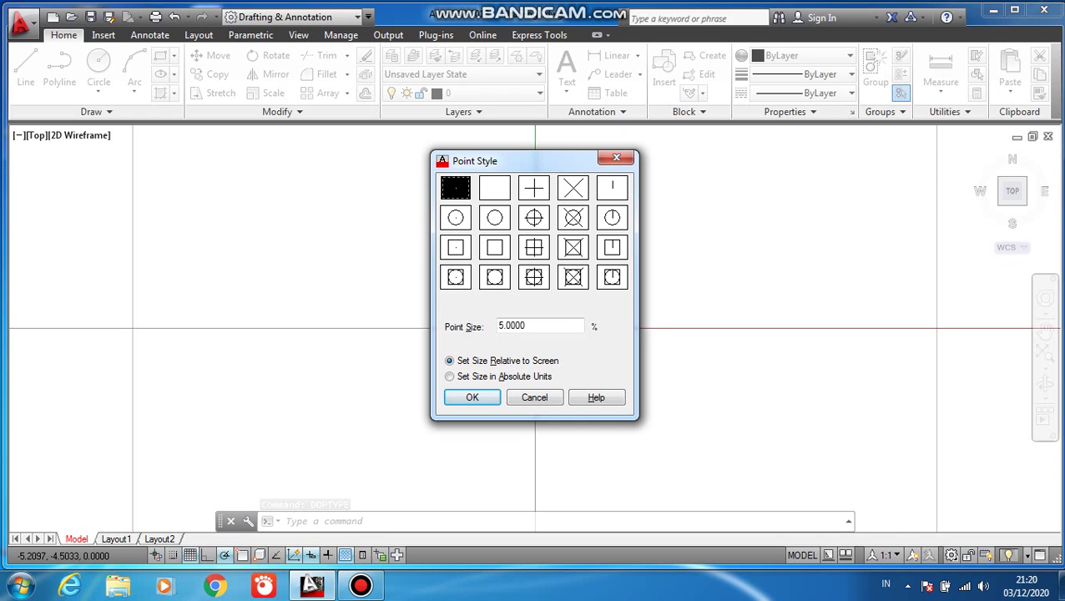
left_click(534, 218)
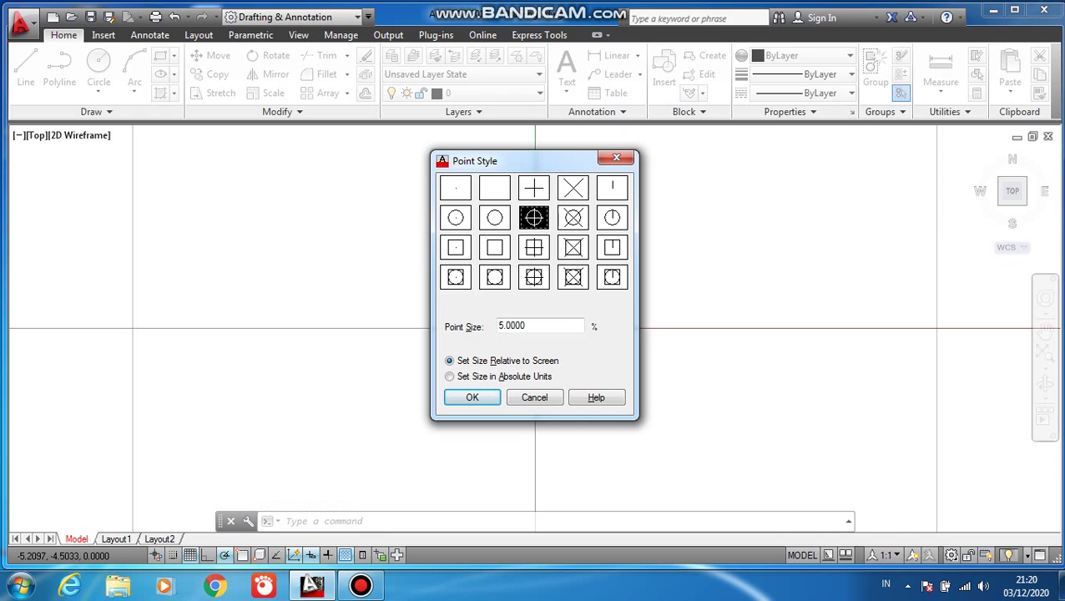
left_click(472, 396)
type("point")
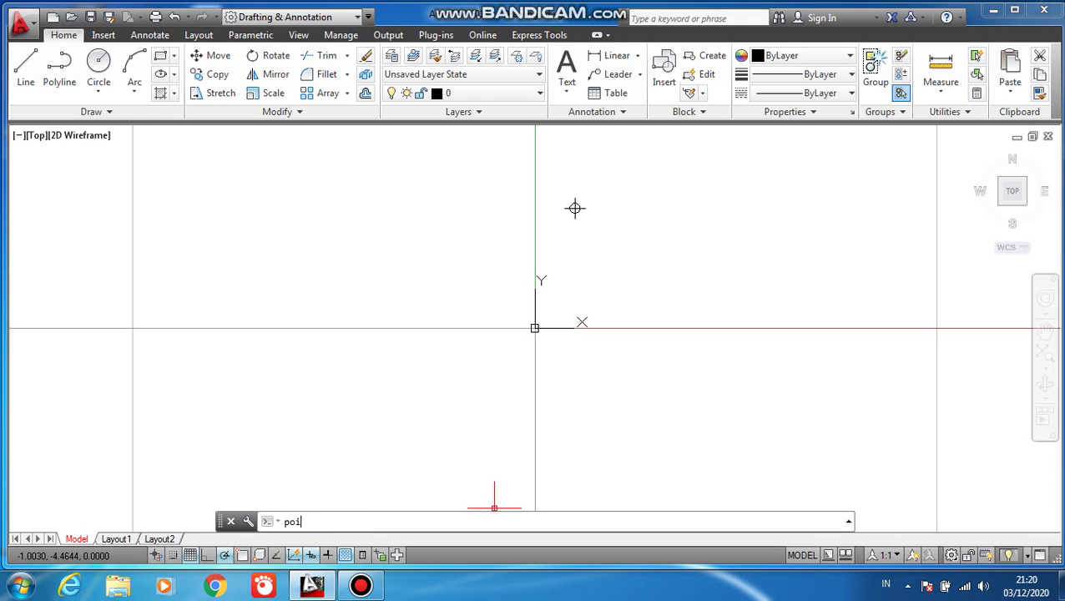
Add points at 4,1, 2,-3, 0,-2, -3,0 and -2,2
key("Return")
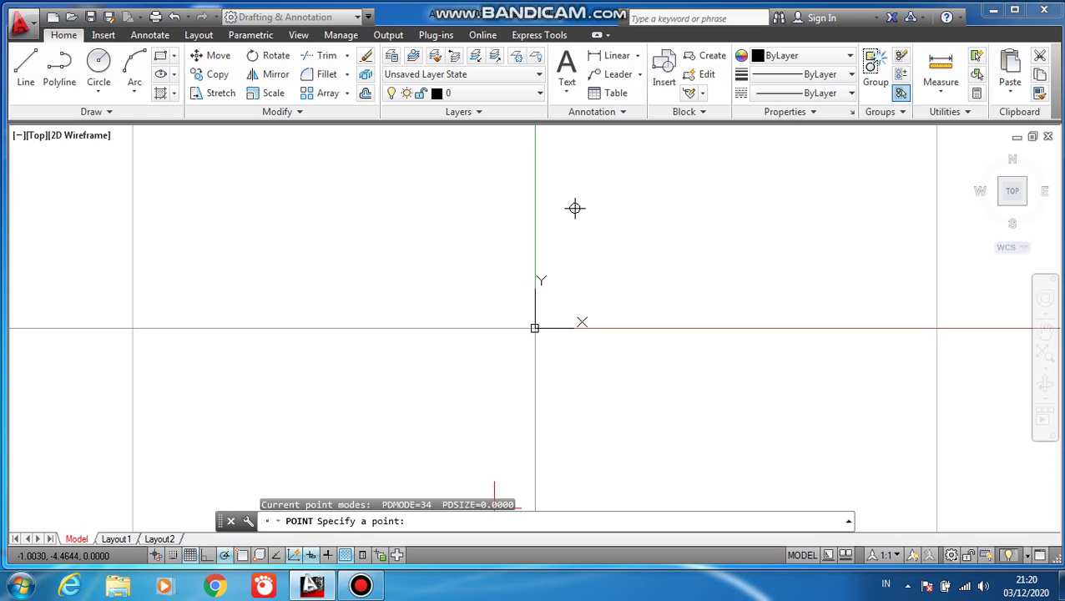
type("4,1")
key("Return")
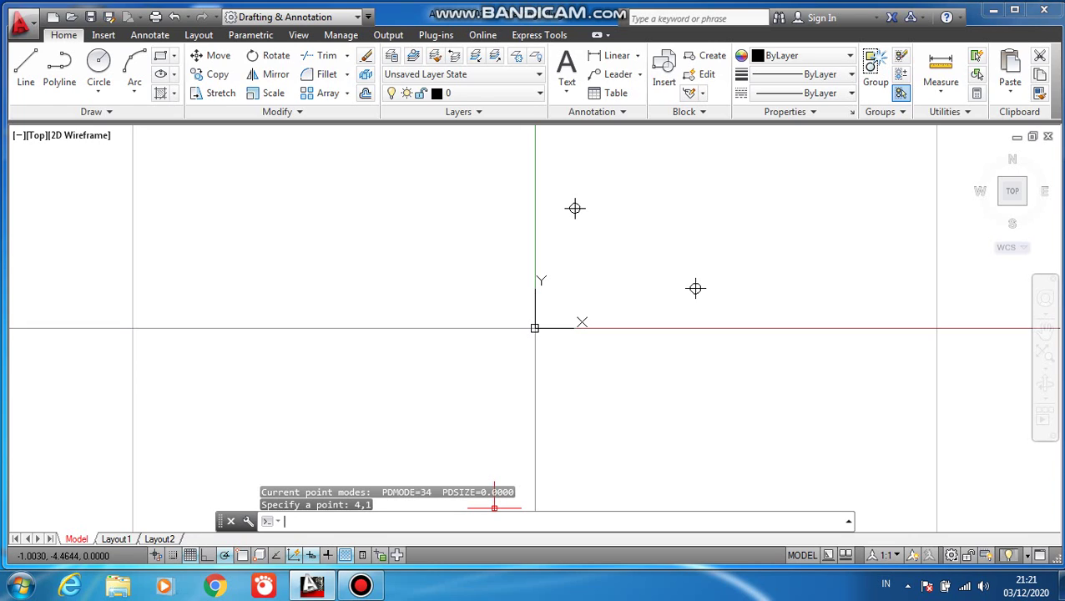
key("Return")
type("2,-3")
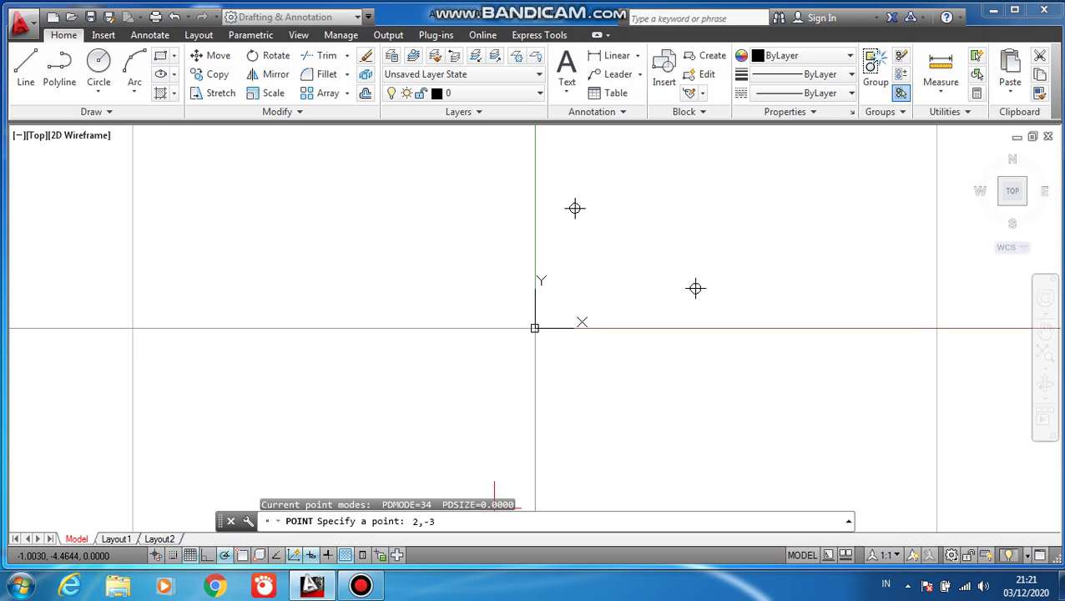
key("Return")
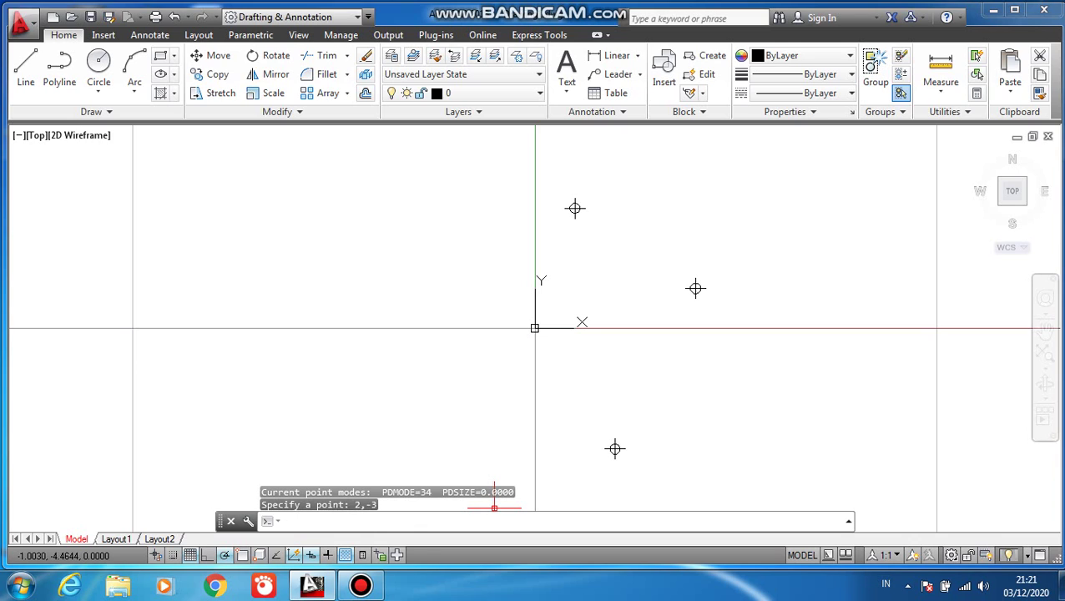
key("Return")
type("0,-2")
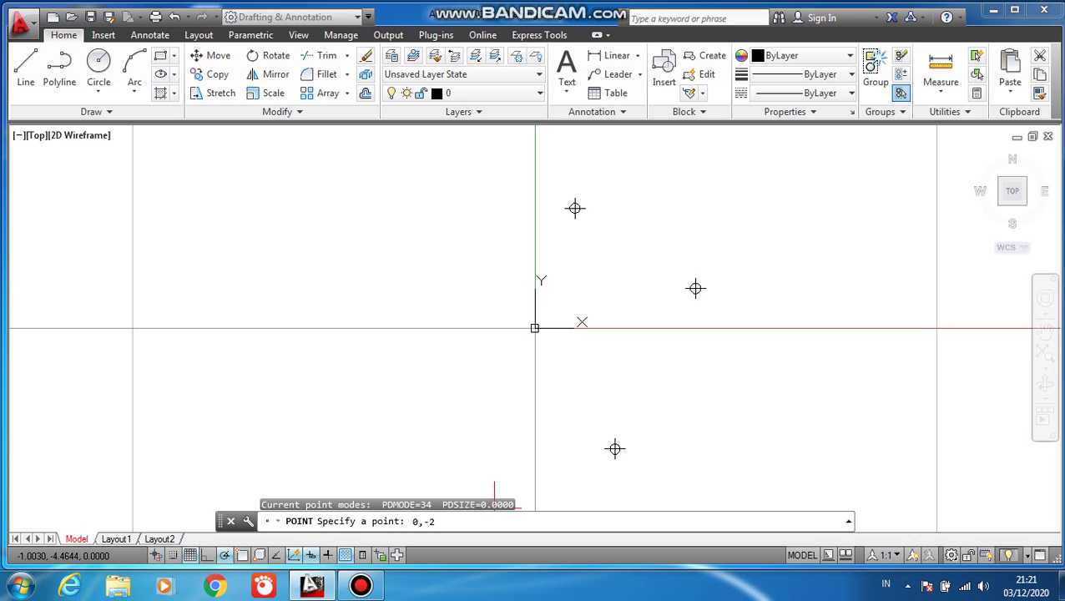
key("Return")
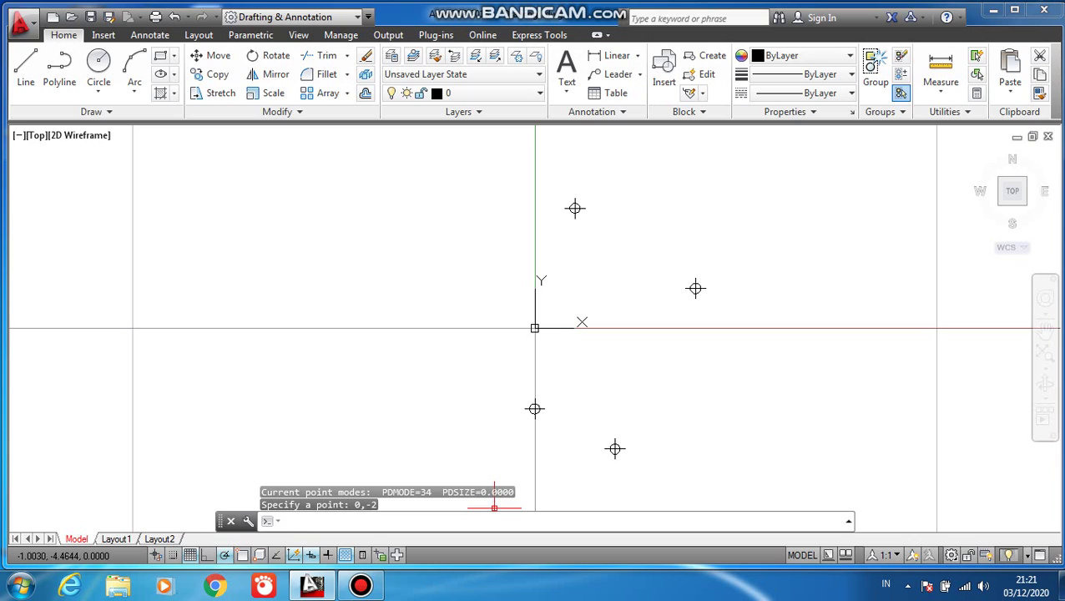
key("Return")
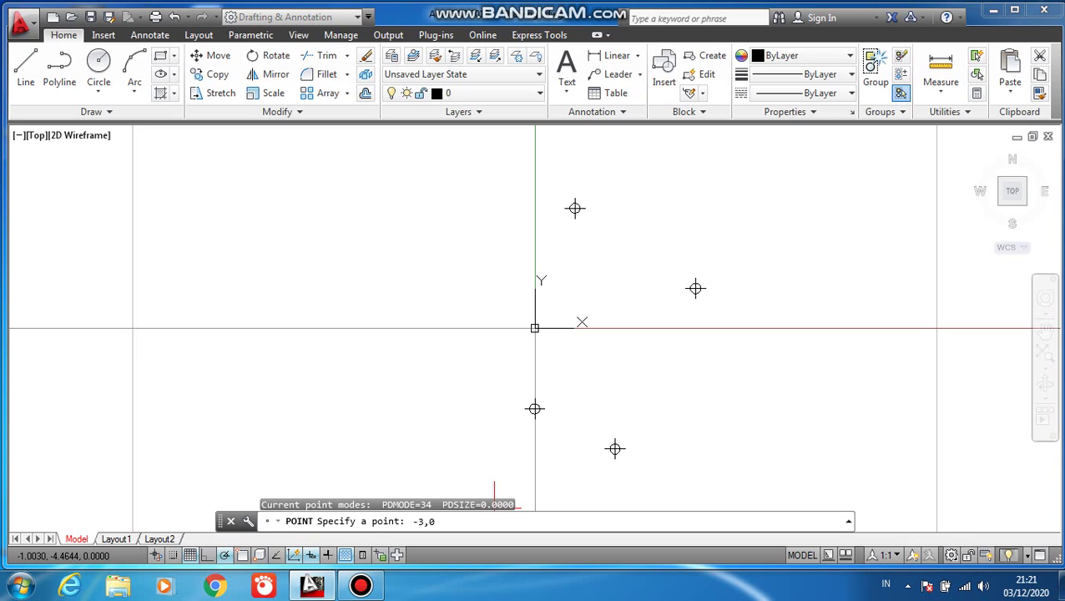
key("Return")
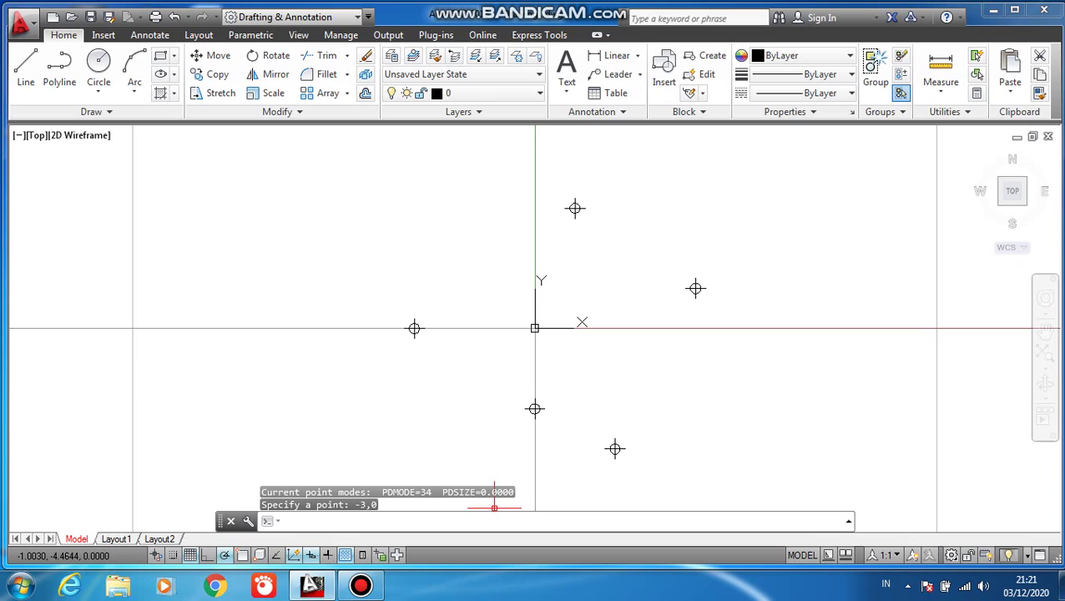
key("Return")
type("-2,2")
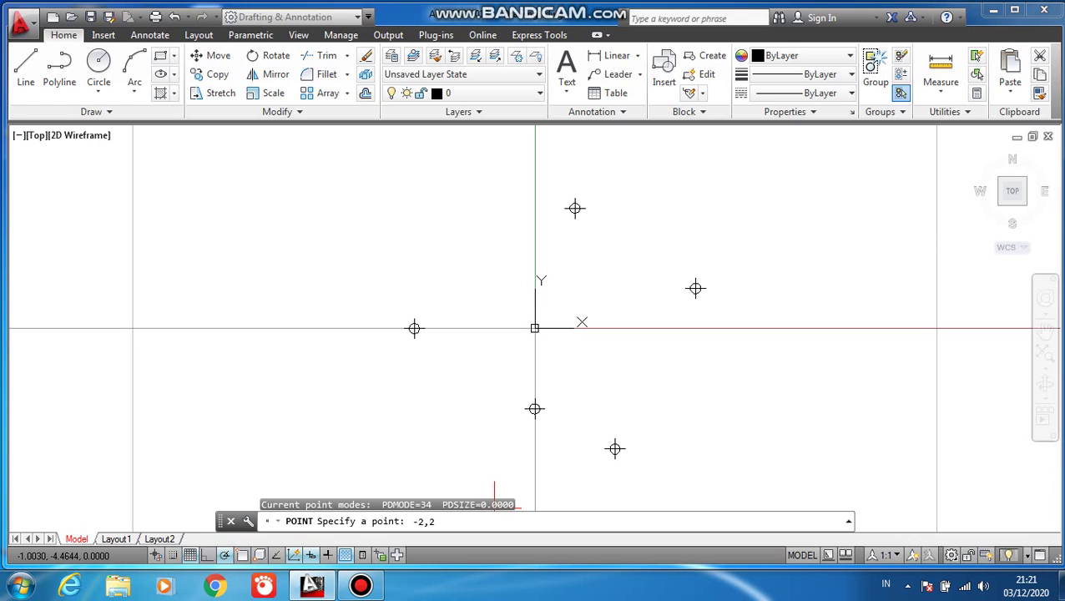
key("Return")
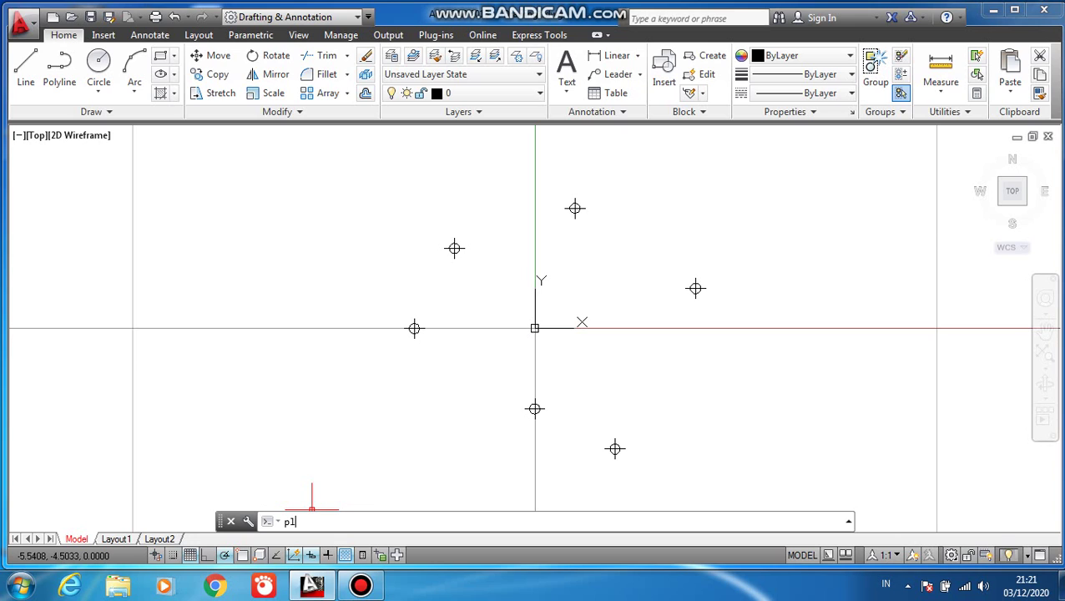
Draw one polyline segment from the point at 1,3 to the point at -2,2
type("n")
key("Return")
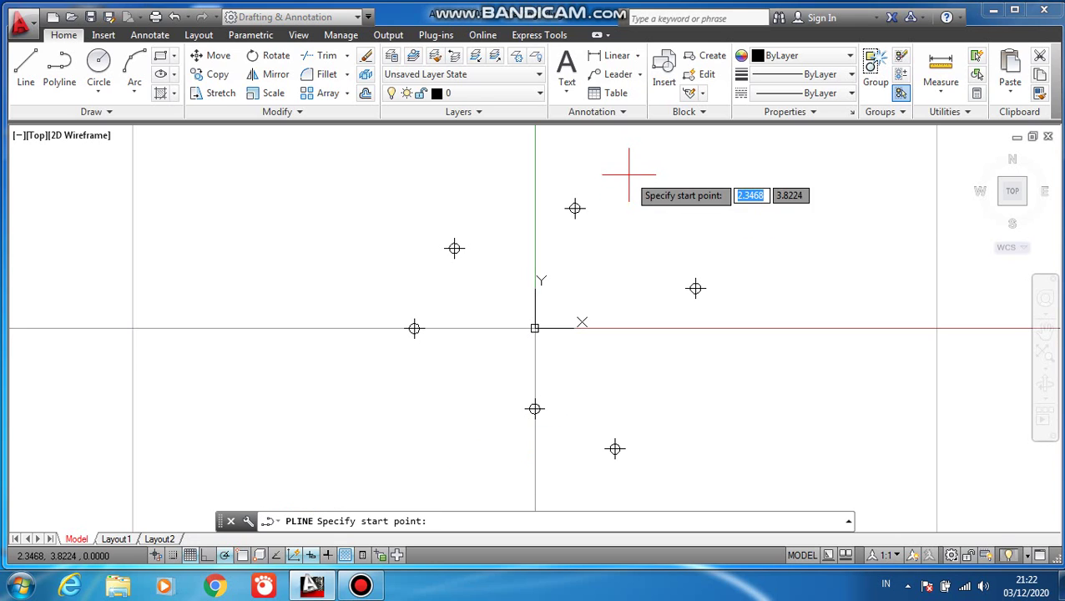
left_click(574, 207)
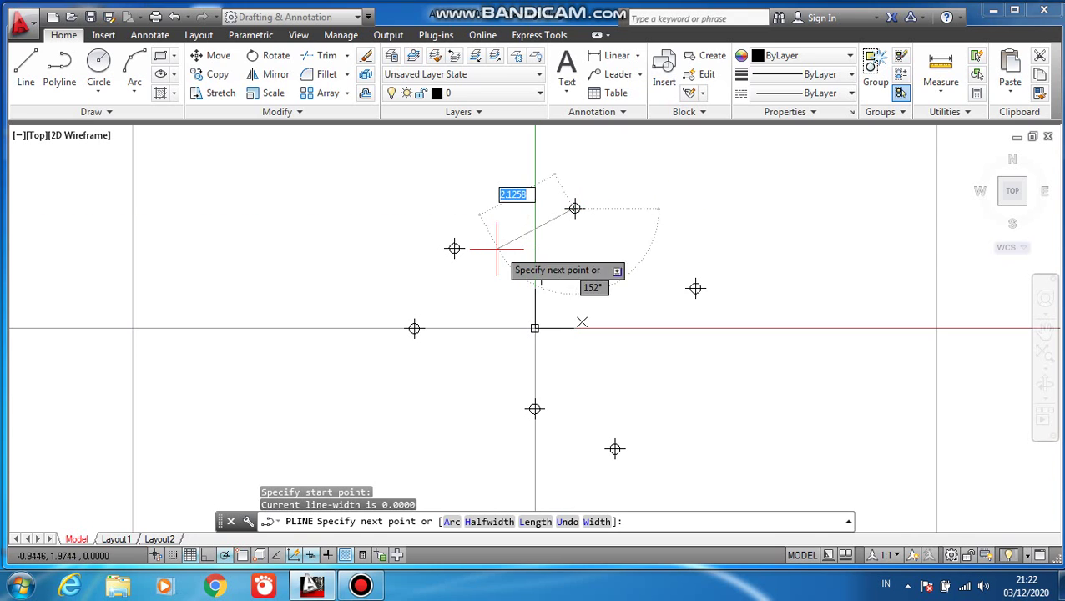
left_click(454, 248)
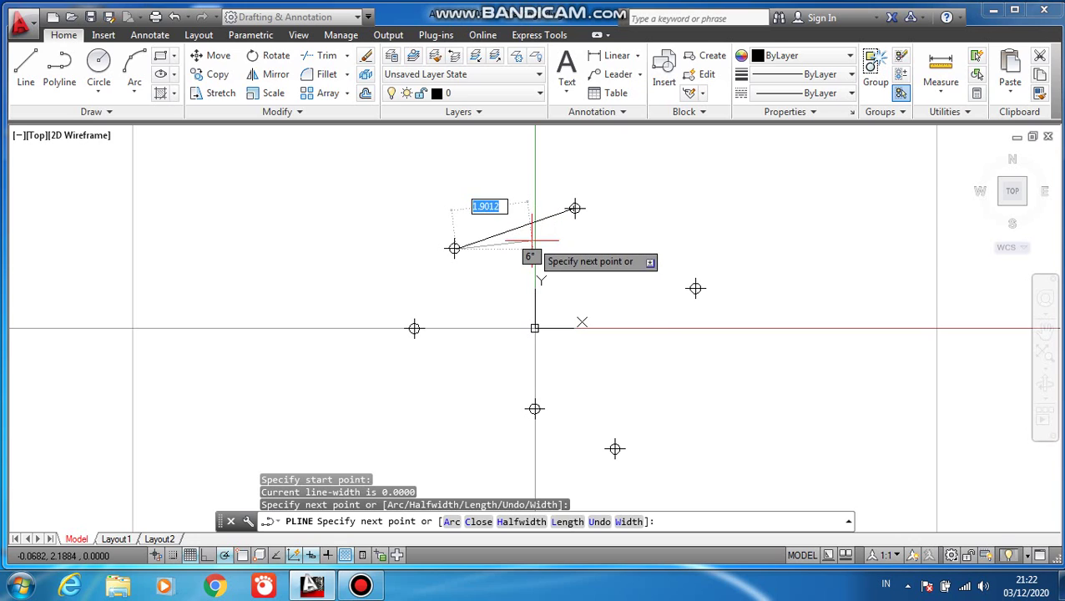
key("Escape")
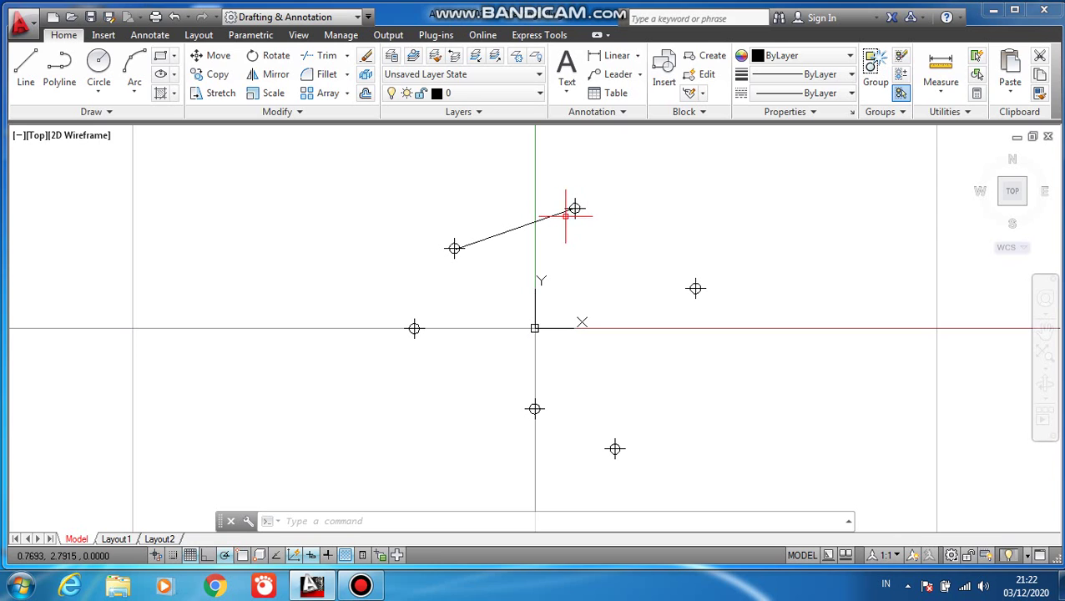
Zoom and pan in to inspect the line's upper endpoint at the point marker
scroll(574, 215, "up", 2)
scroll(574, 210, "up", 5)
scroll(574, 213, "up", 1)
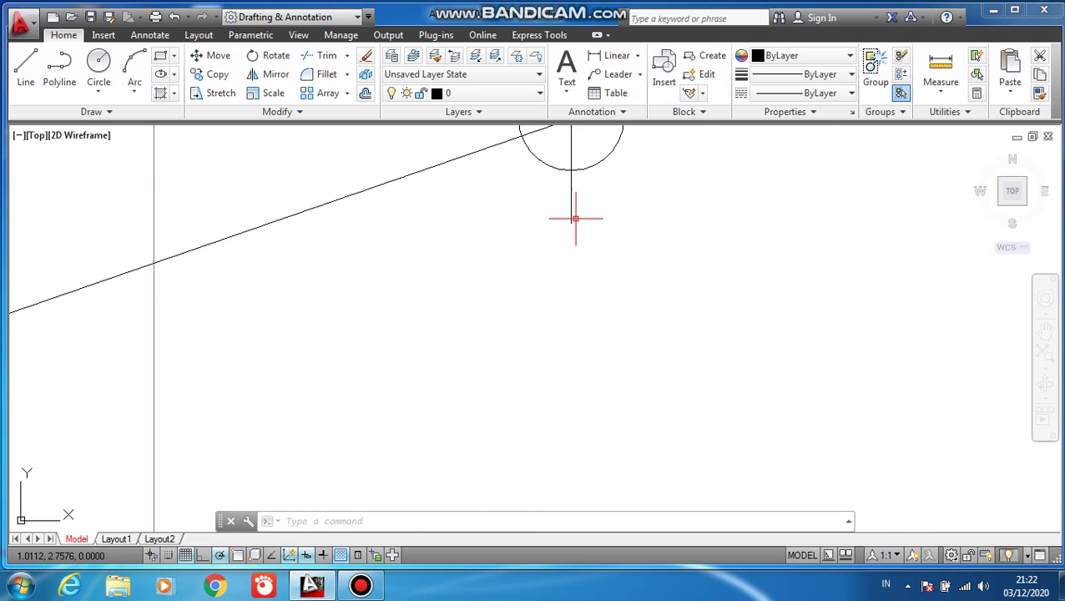
middle_click_drag(579, 246, 607, 437)
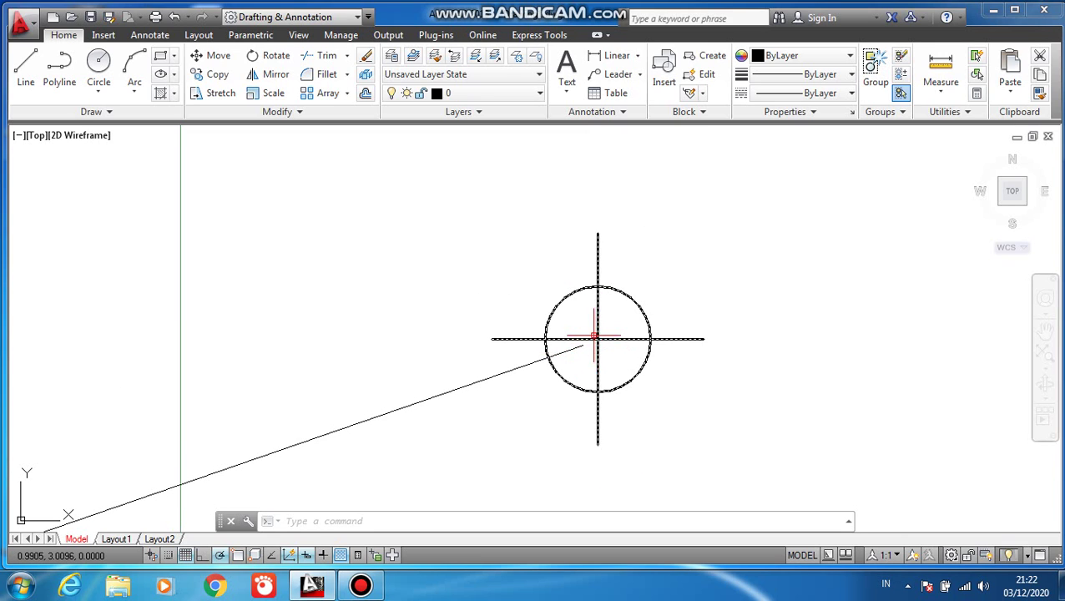
scroll(597, 342, "down", 4)
type("os")
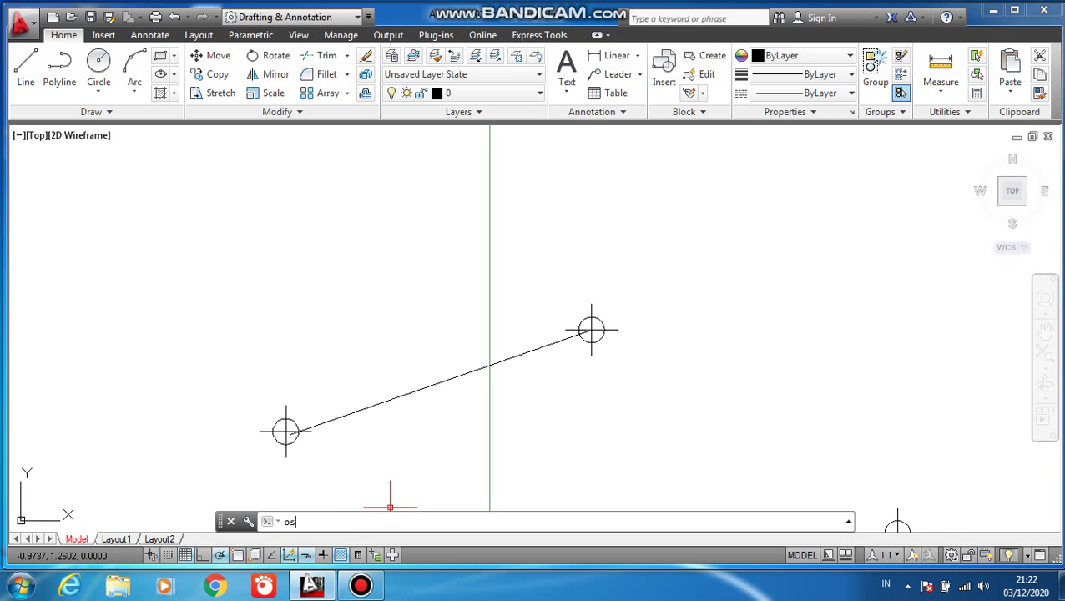
Turn on running object snap with Node mode enabled in Drafting Settings
type("nap")
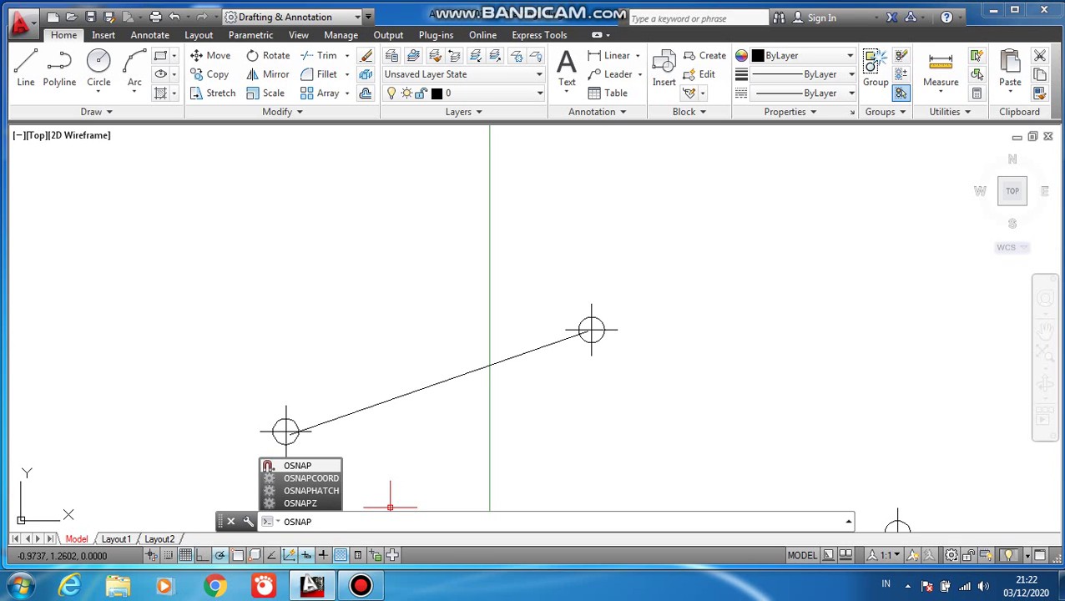
key("Return")
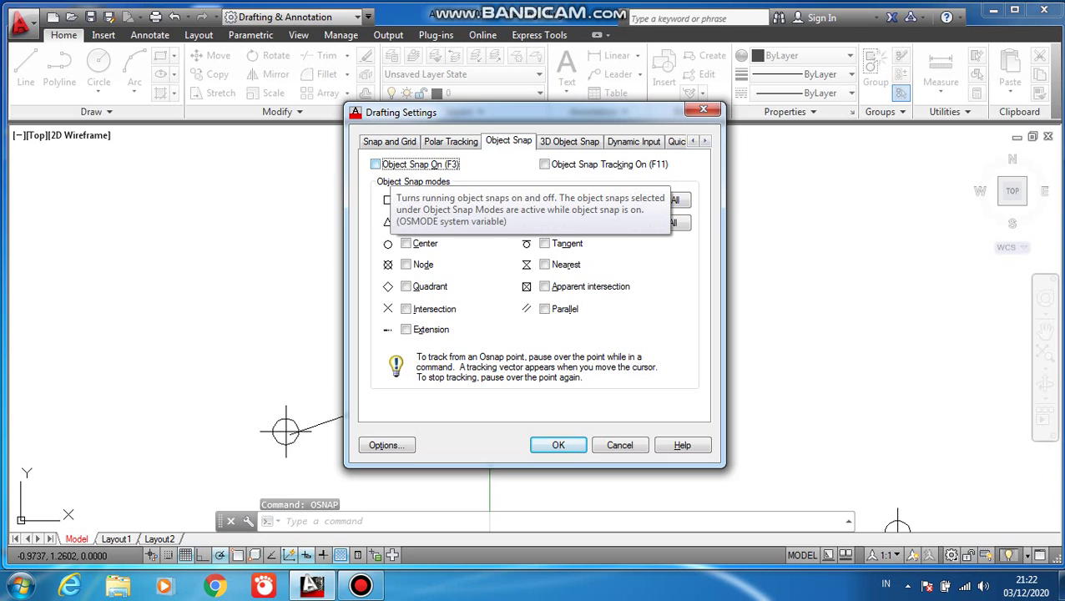
left_click(376, 165)
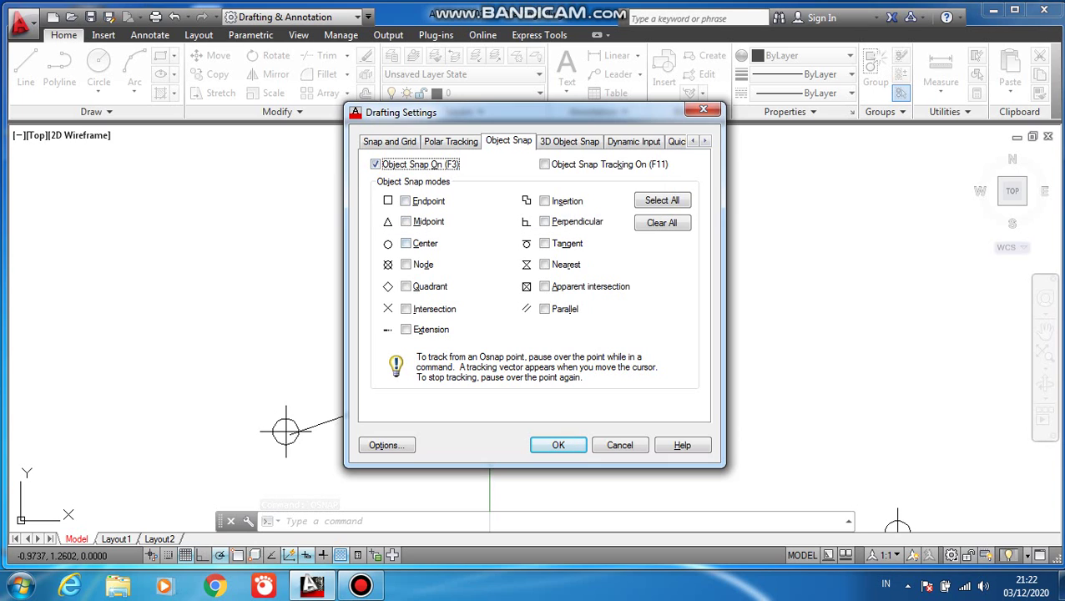
left_click(405, 264)
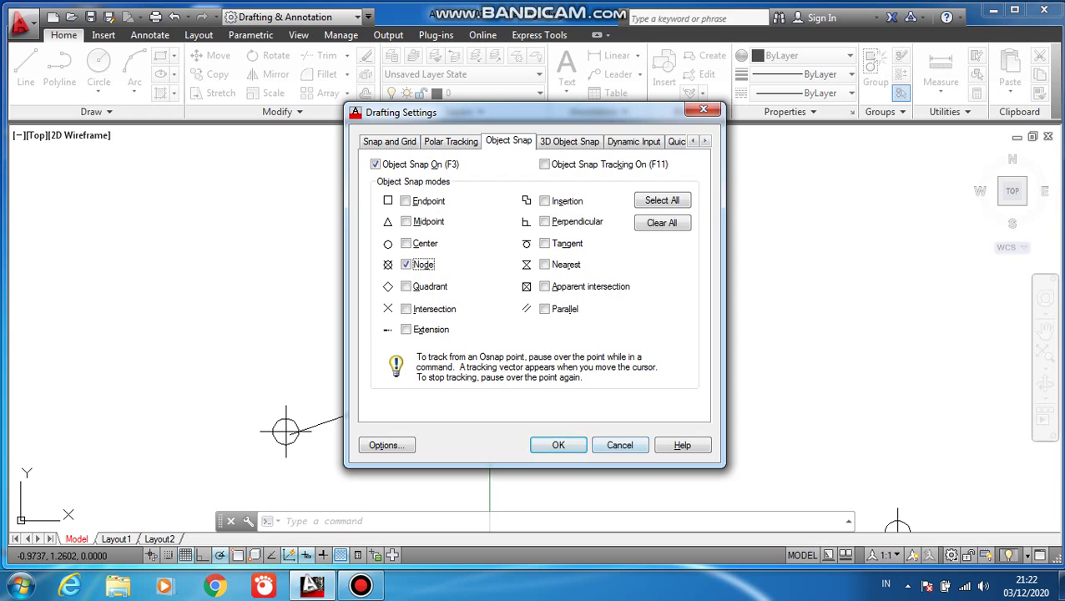
left_click(559, 445)
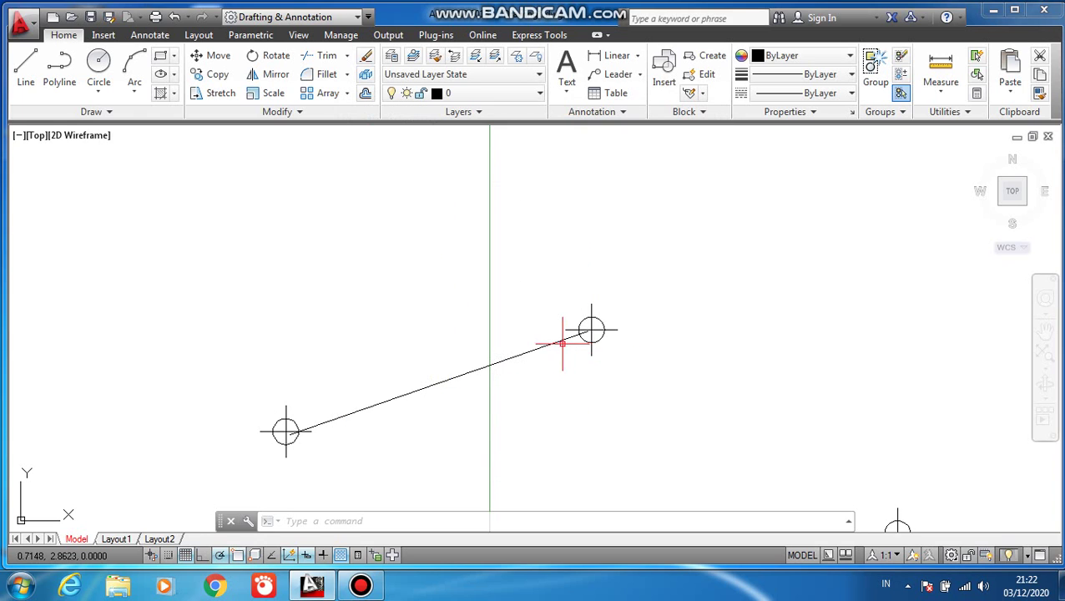
left_click(562, 343)
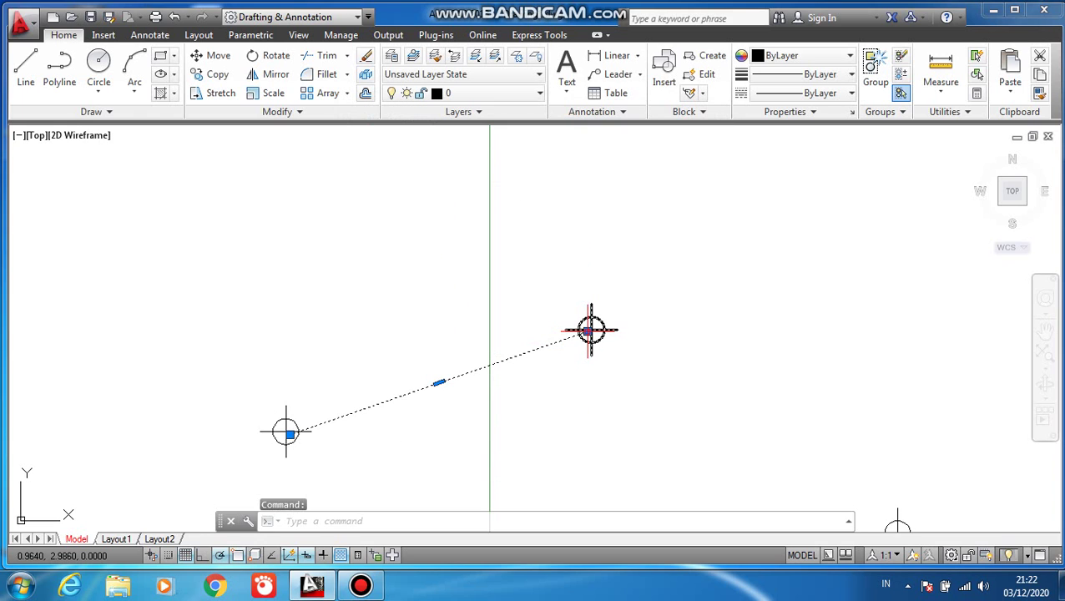
Snap both line end grips onto the centres of the points at 1,3 and -2,2
left_click(589, 330)
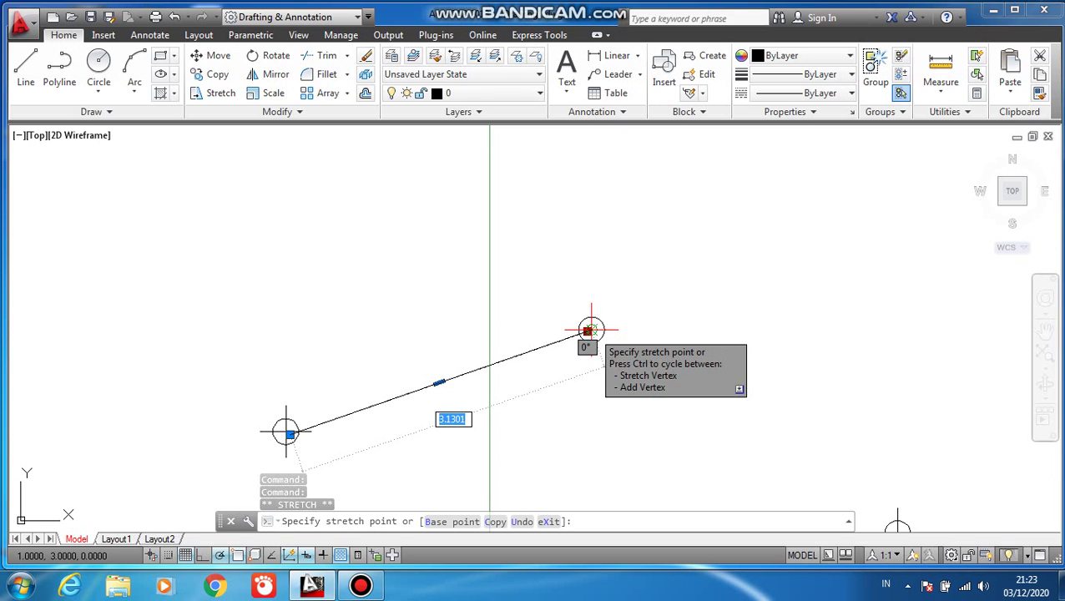
left_click(589, 331)
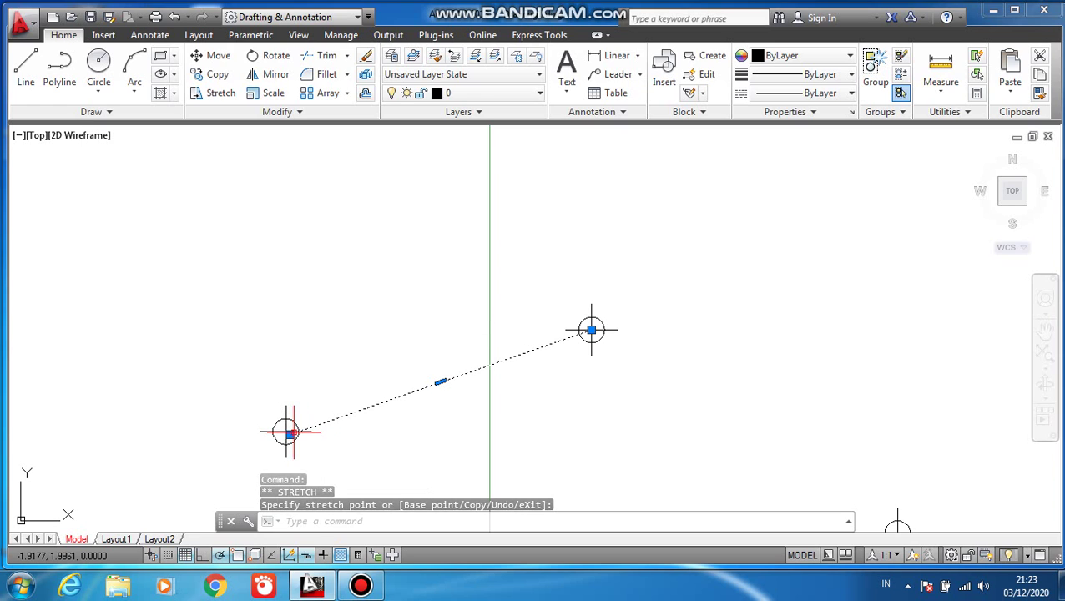
left_click(286, 432)
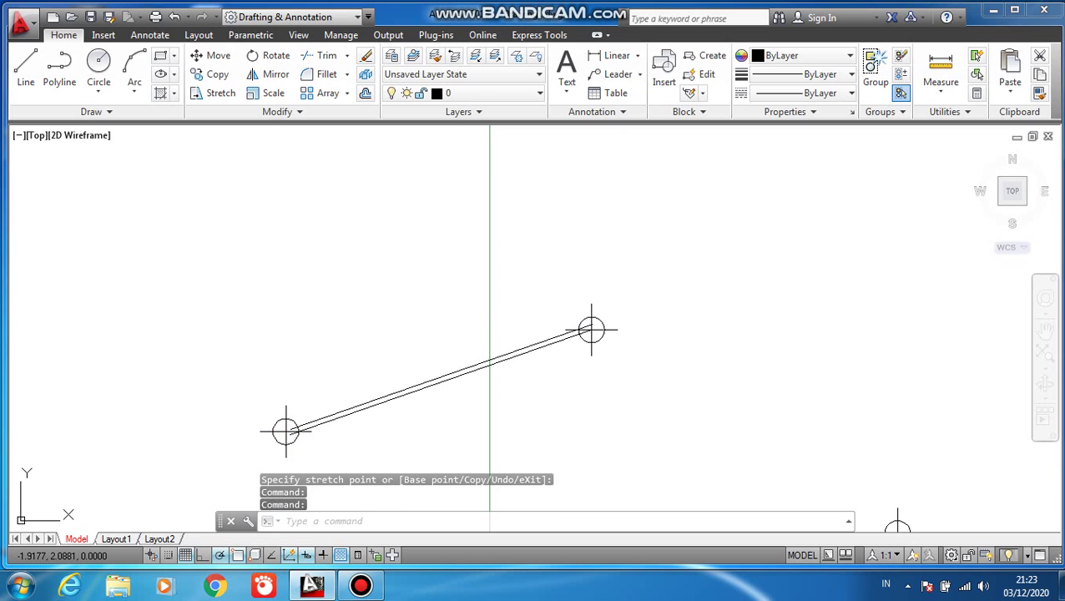
left_click(380, 398)
left_click(592, 328)
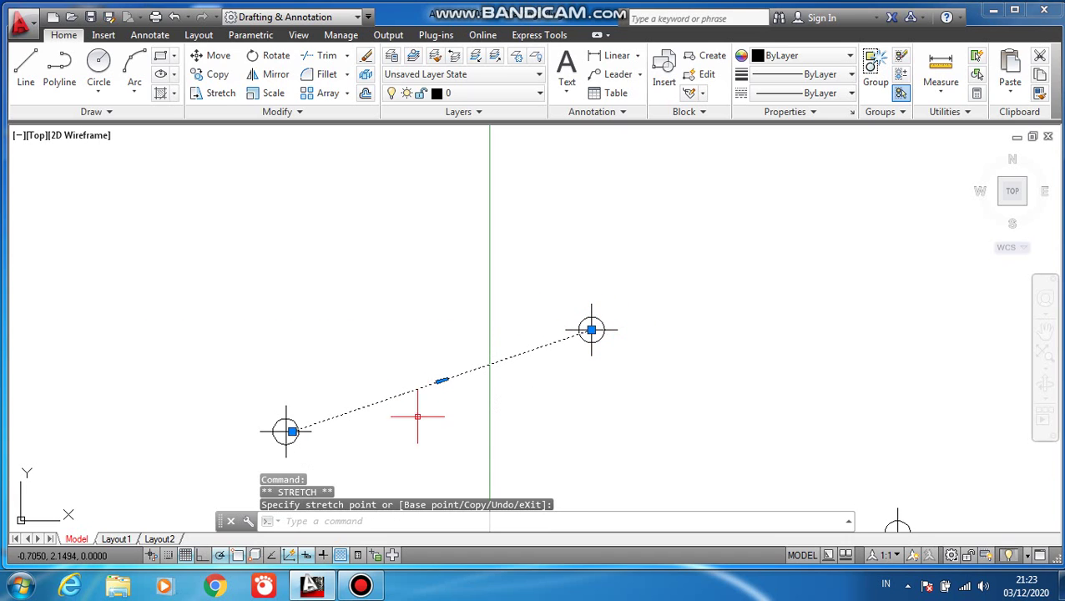
left_click(286, 430)
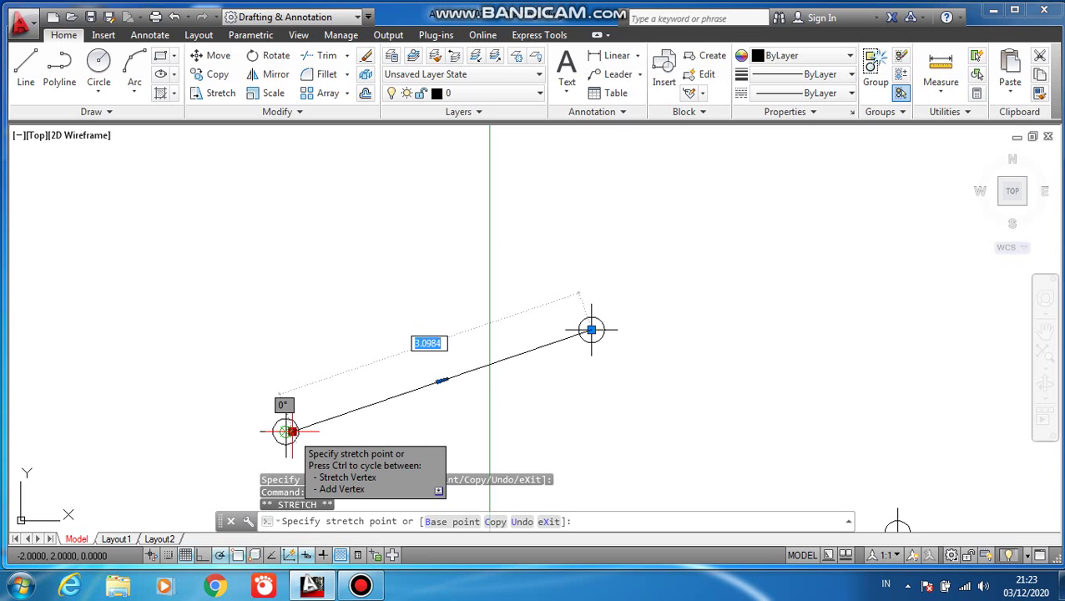
left_click(286, 431)
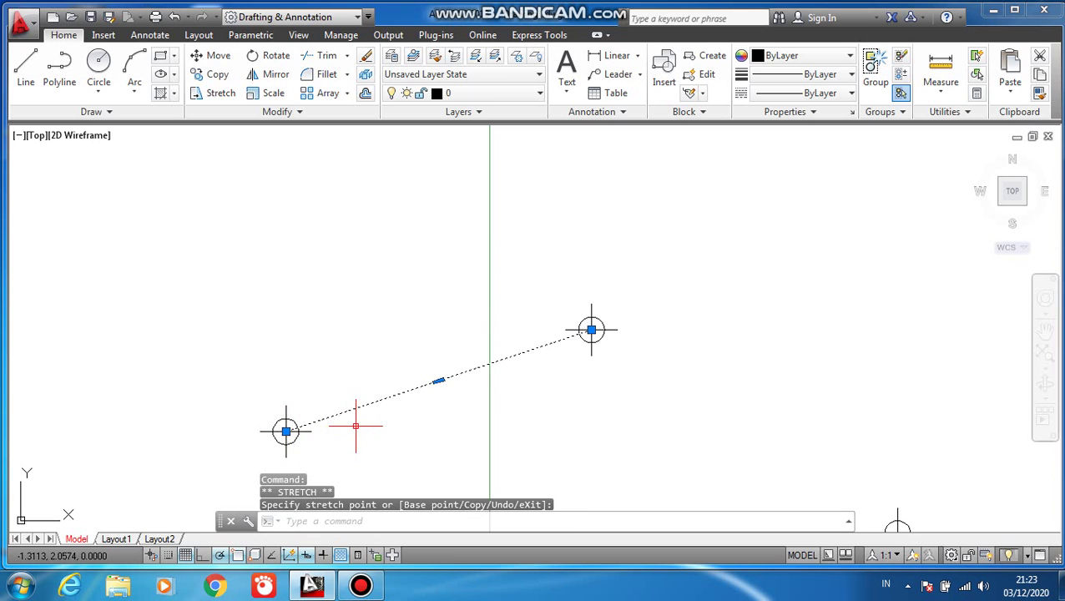
Clear the selection and pan and zoom back out to show all six points
middle_click_drag(285, 430, 416, 392)
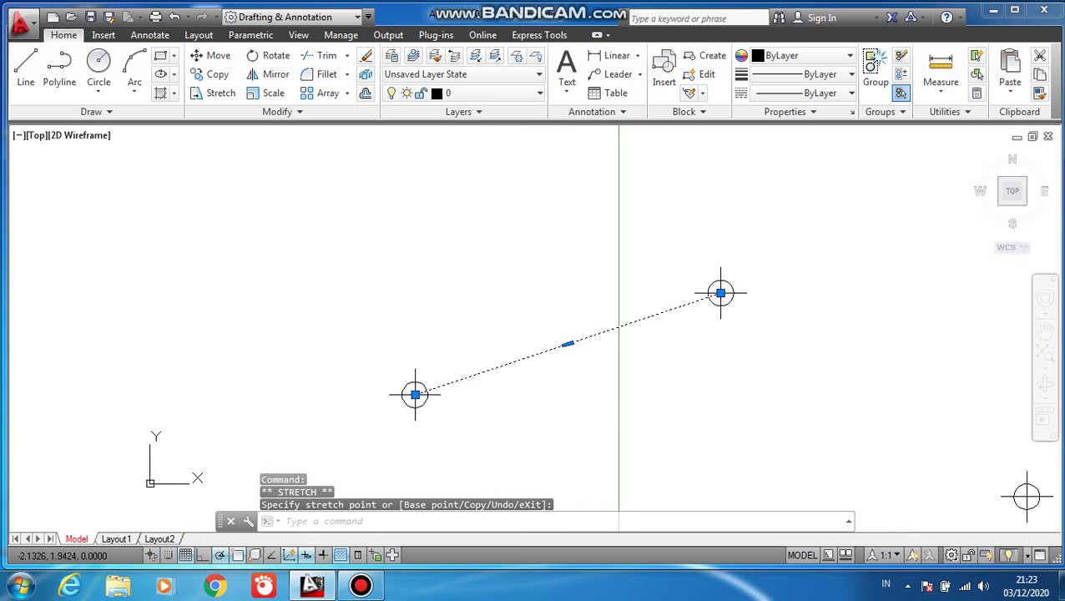
scroll(490, 404, "up", 3)
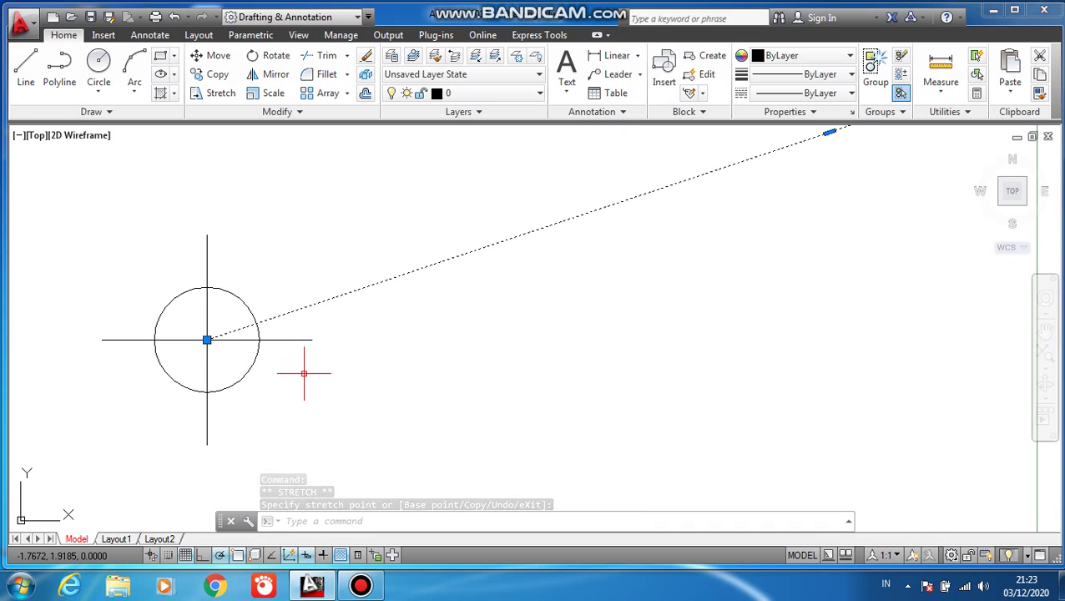
left_click(306, 360)
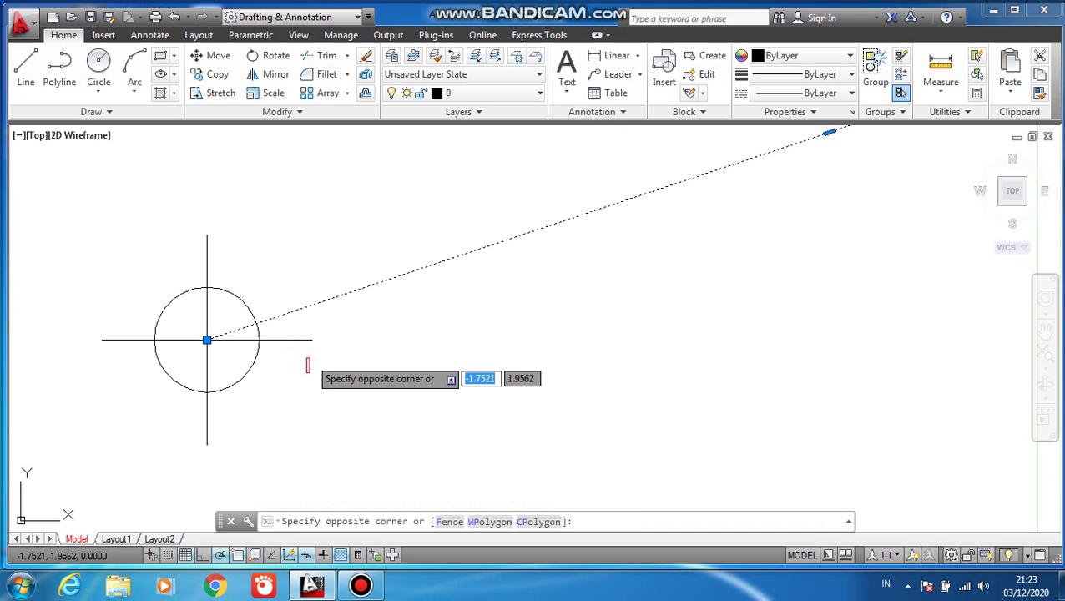
key("Escape")
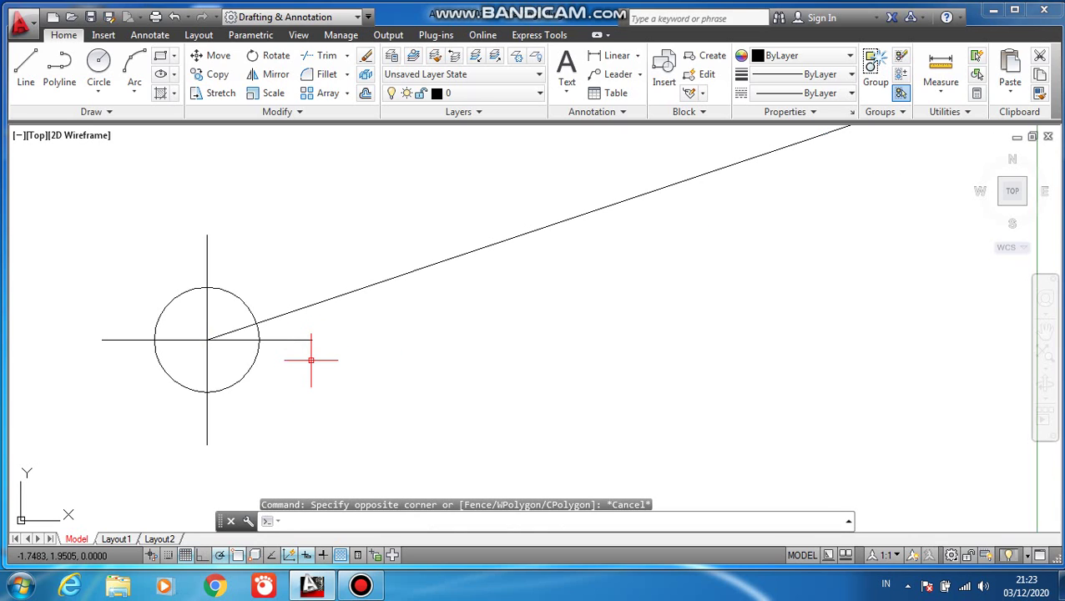
key("Escape")
scroll(209, 339, "up", 3)
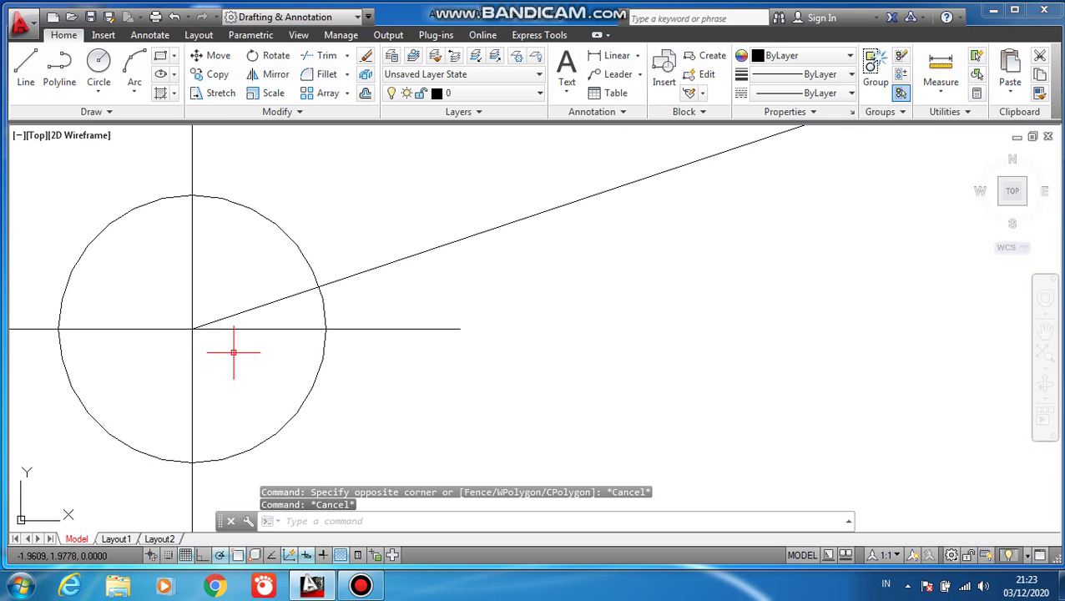
middle_click_drag(234, 352, 375, 351)
scroll(587, 335, "down", 5)
scroll(577, 338, "down", 4)
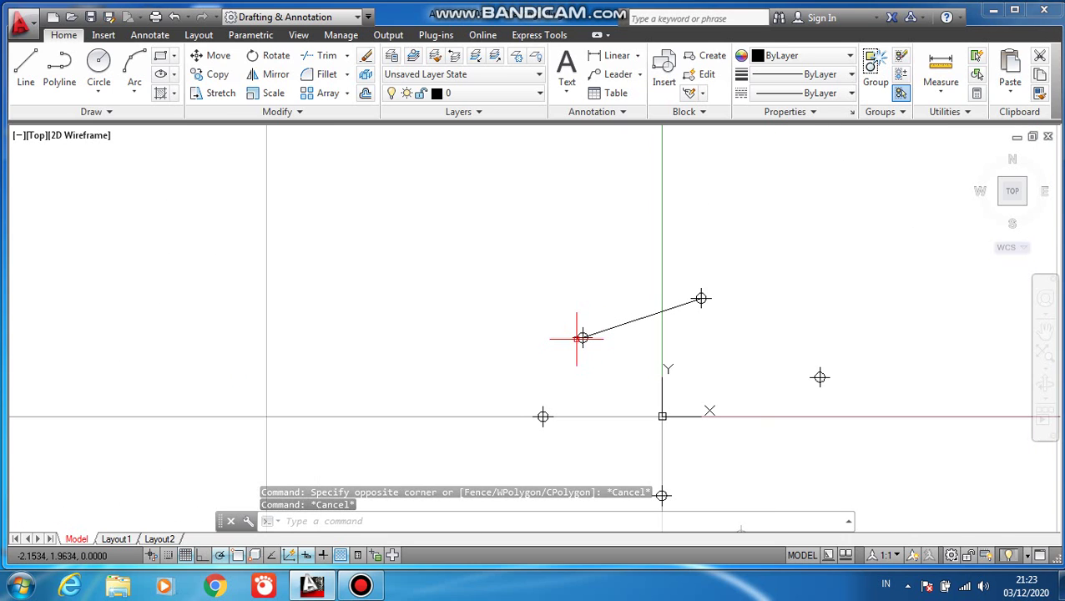
middle_click_drag(796, 325, 601, 207)
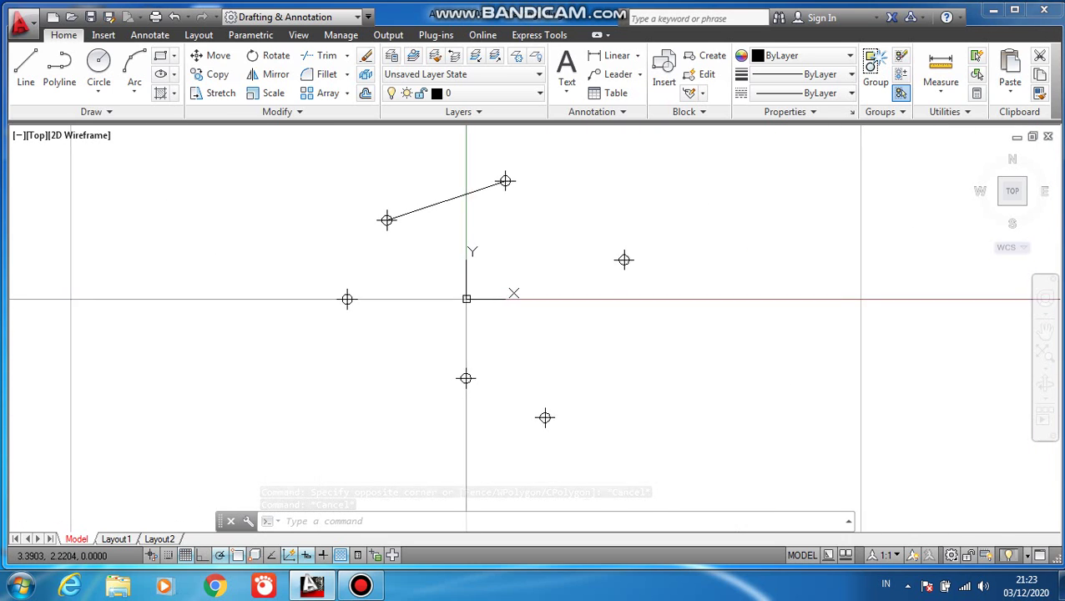
scroll(594, 209, "up", 2)
scroll(531, 210, "down", 2)
type("P")
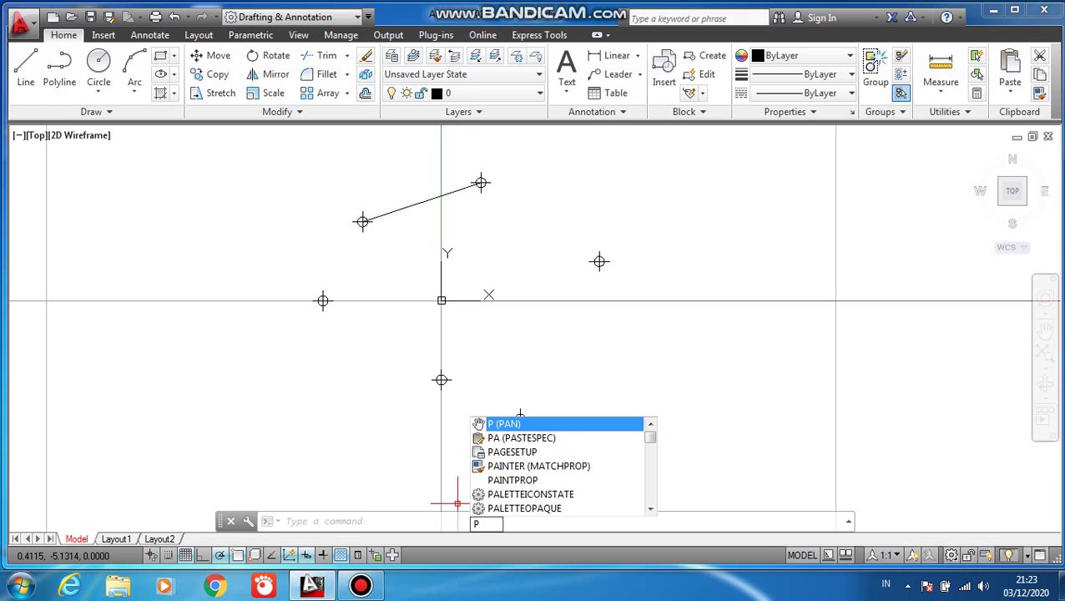
Draw a polyline snapped through all six point nodes, returning to the upper-left start
type("line")
key("Return")
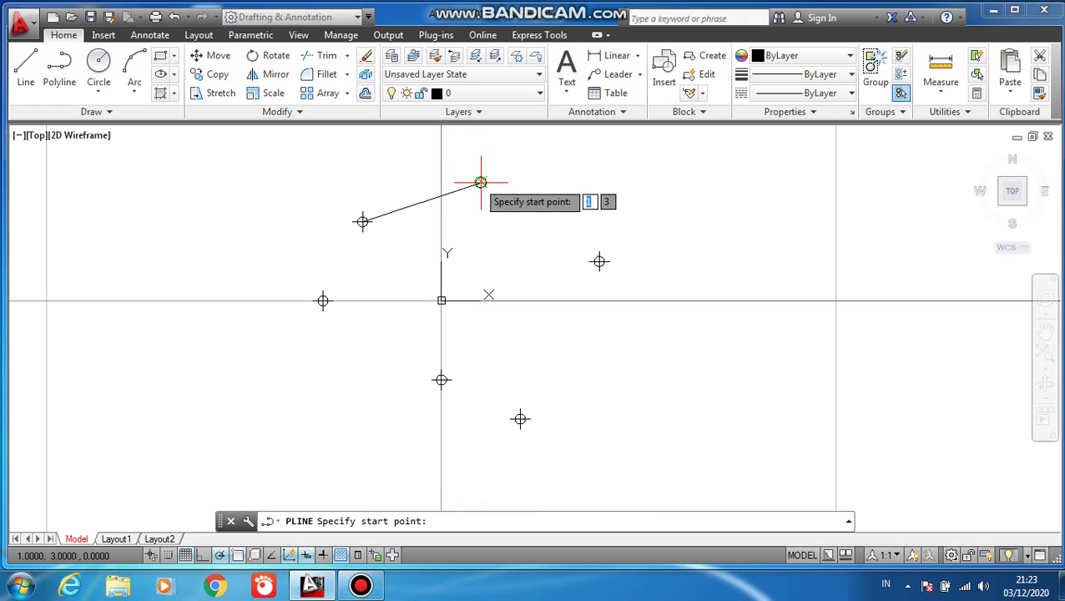
left_click(480, 183)
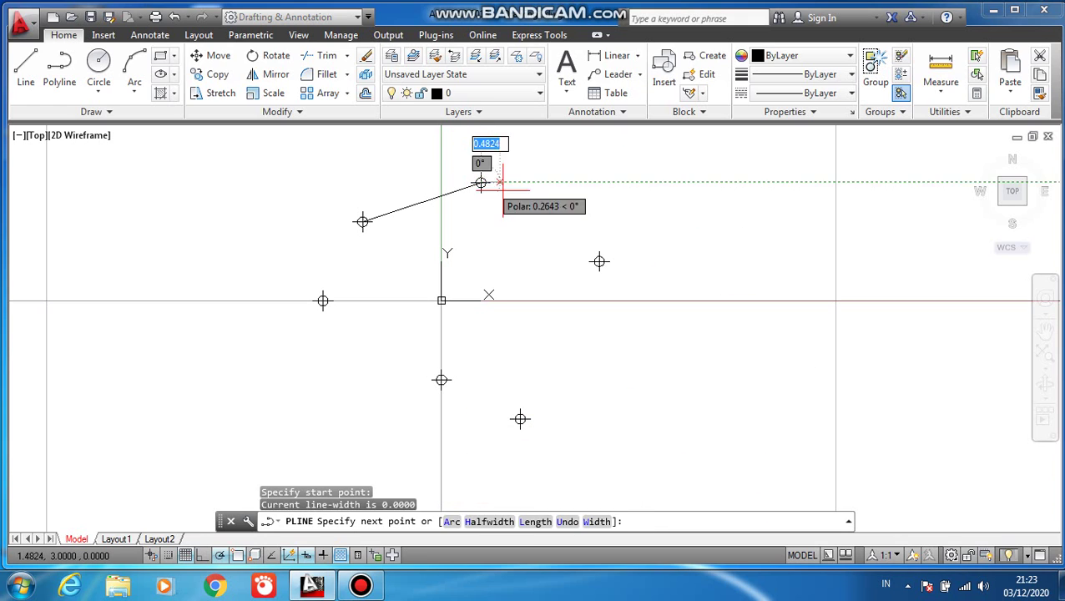
left_click(599, 261)
left_click(599, 262)
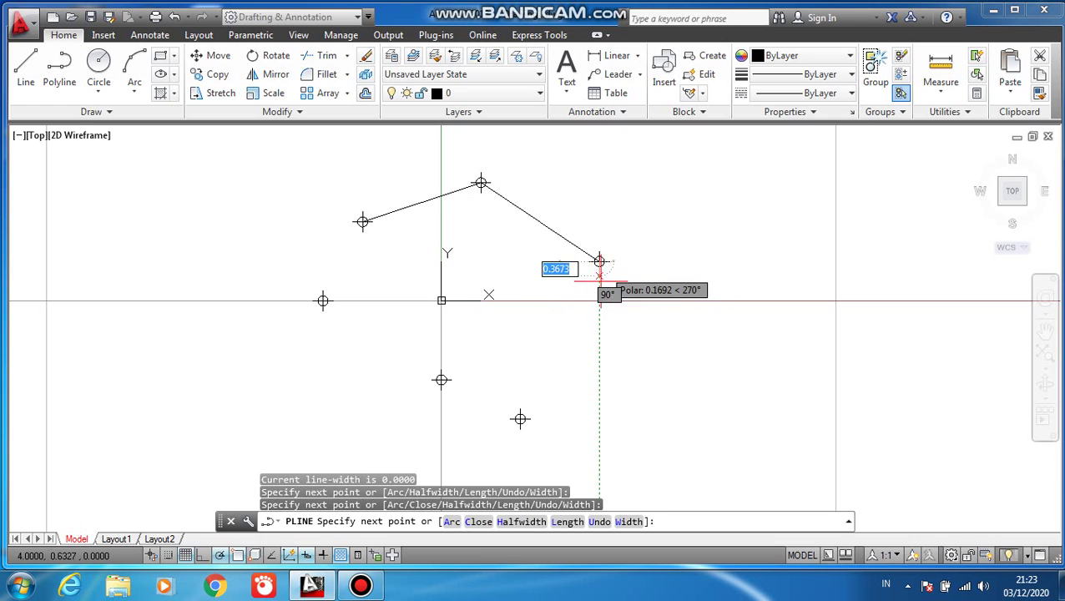
left_click(519, 417)
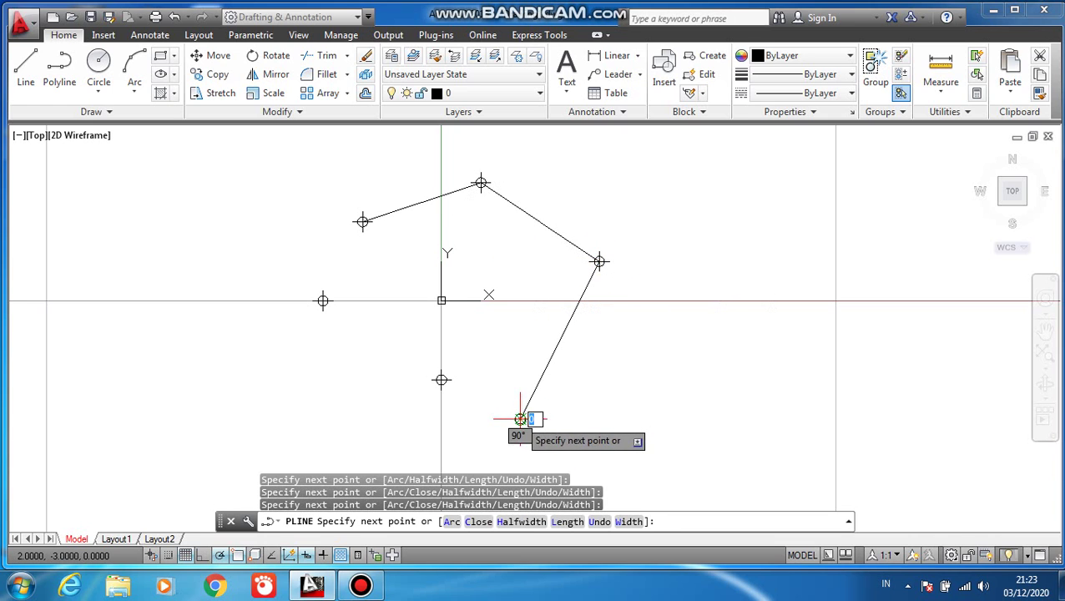
left_click(441, 380)
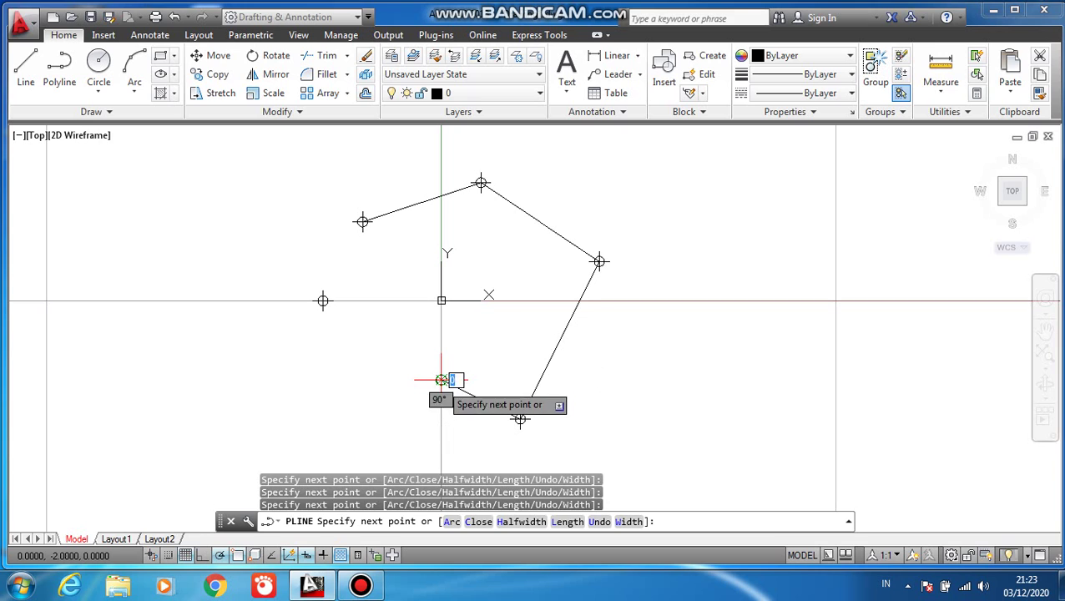
left_click(323, 300)
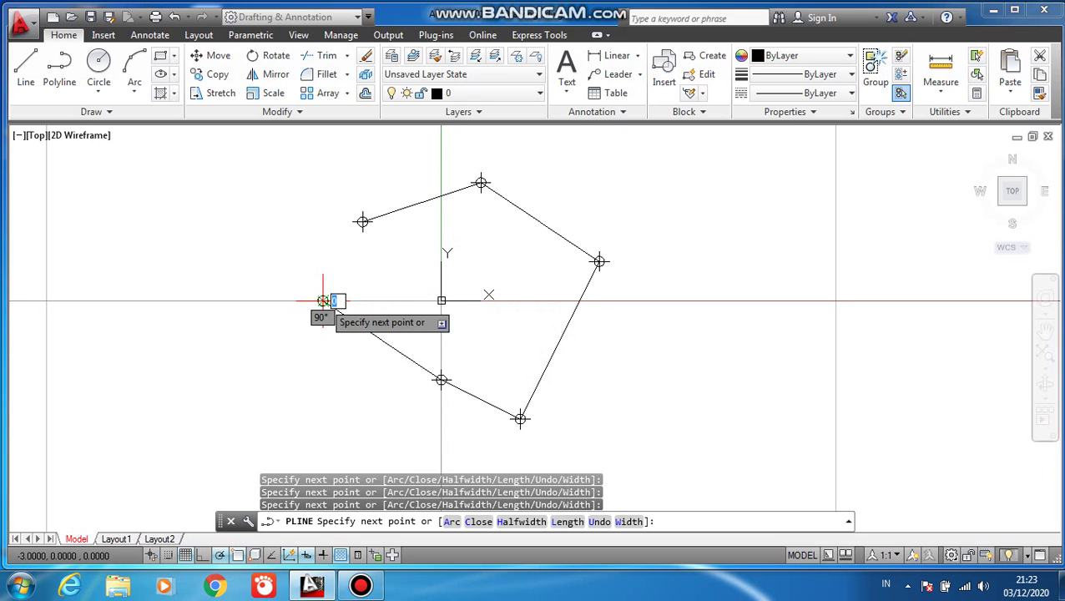
left_click(362, 221)
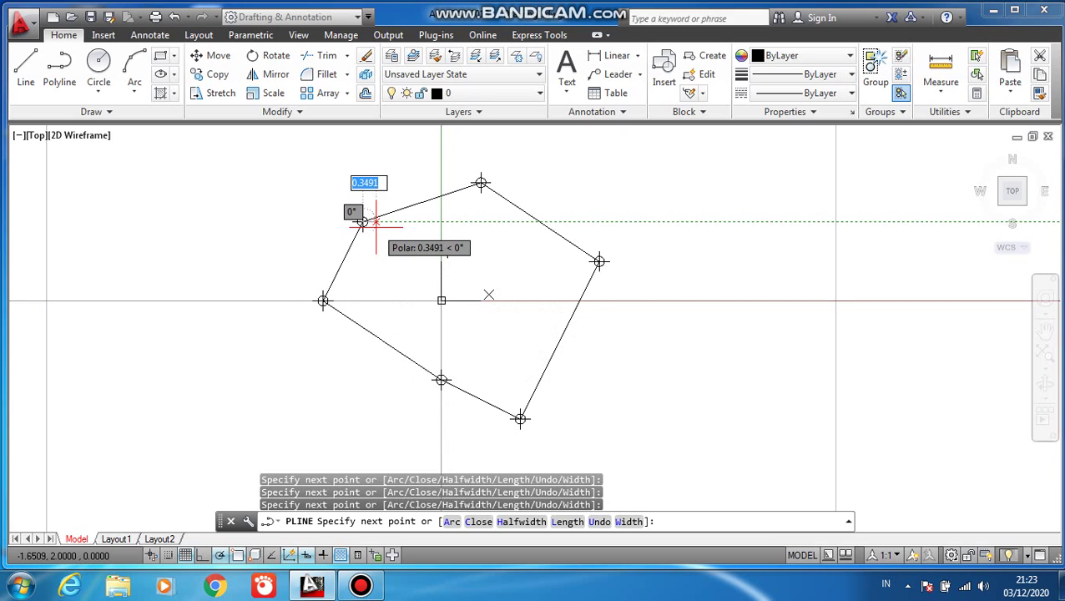
key("Escape")
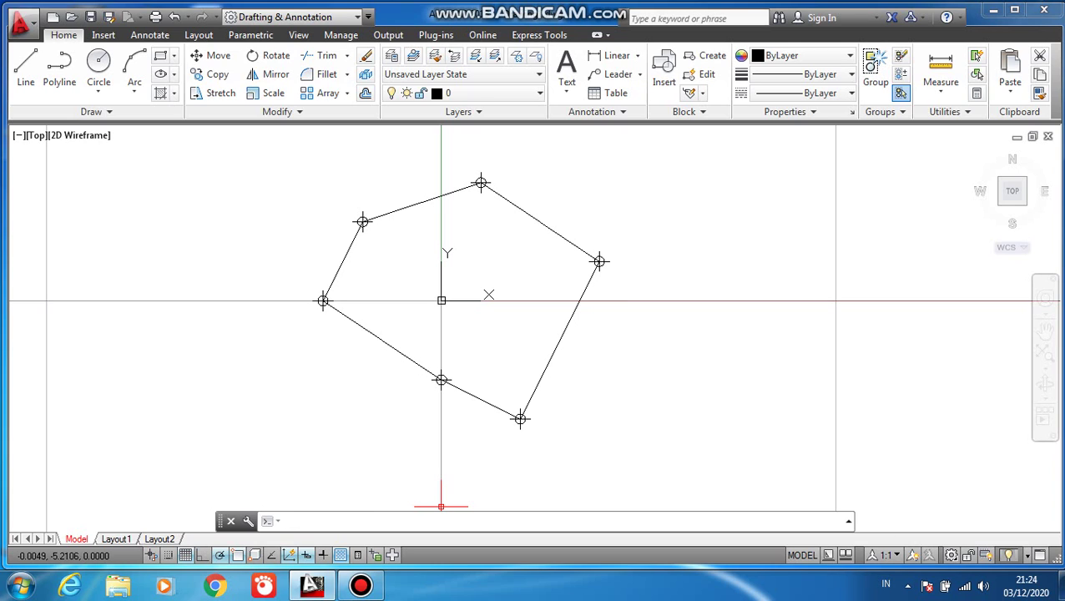
Place single-line text 'A' above the top point at the default height
type("tex")
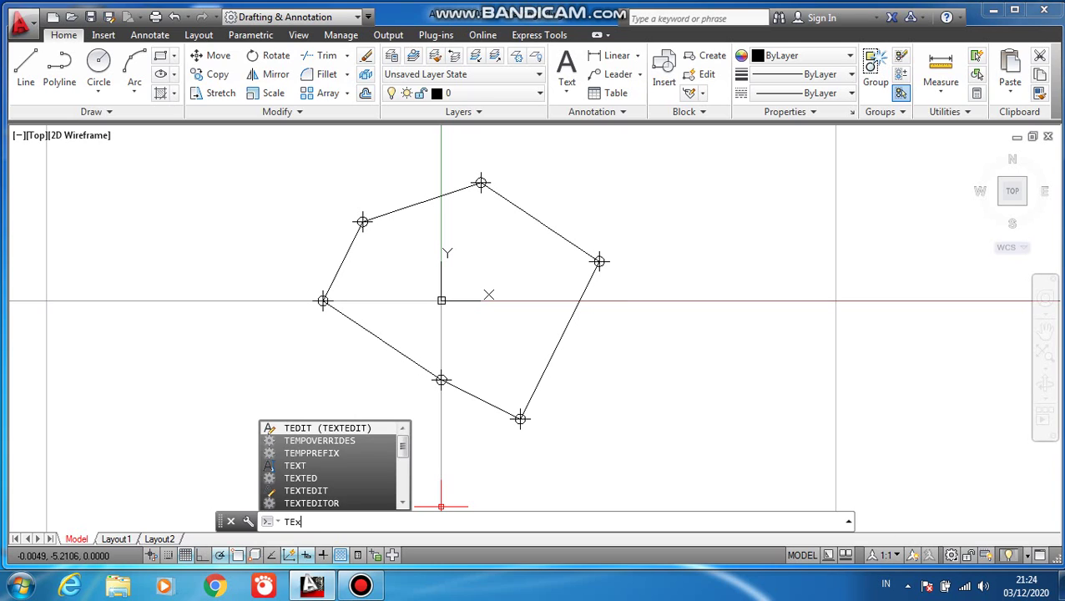
type("t")
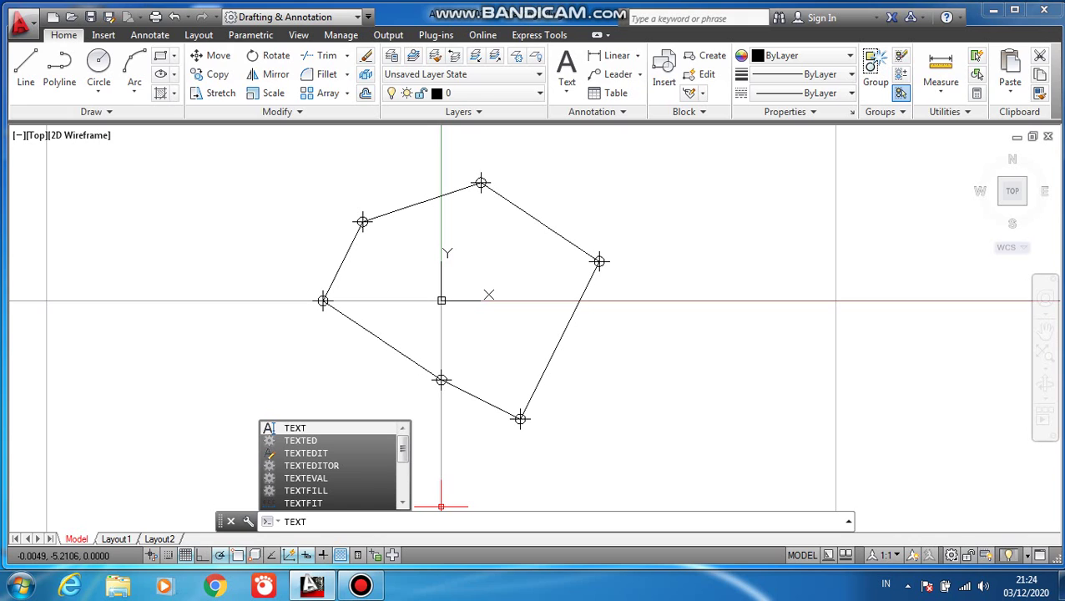
key("Return")
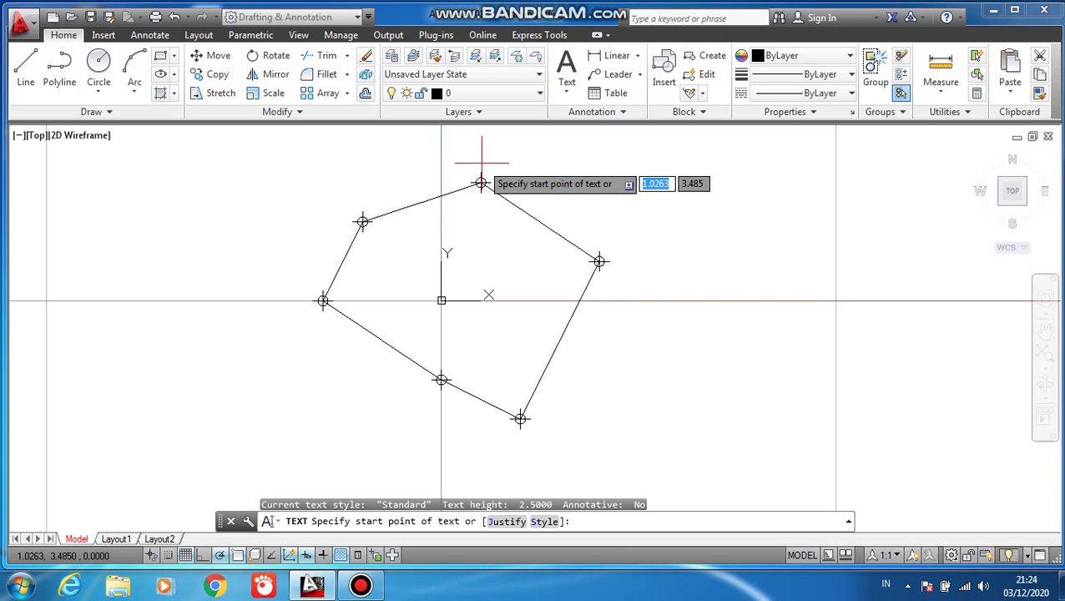
left_click(480, 163)
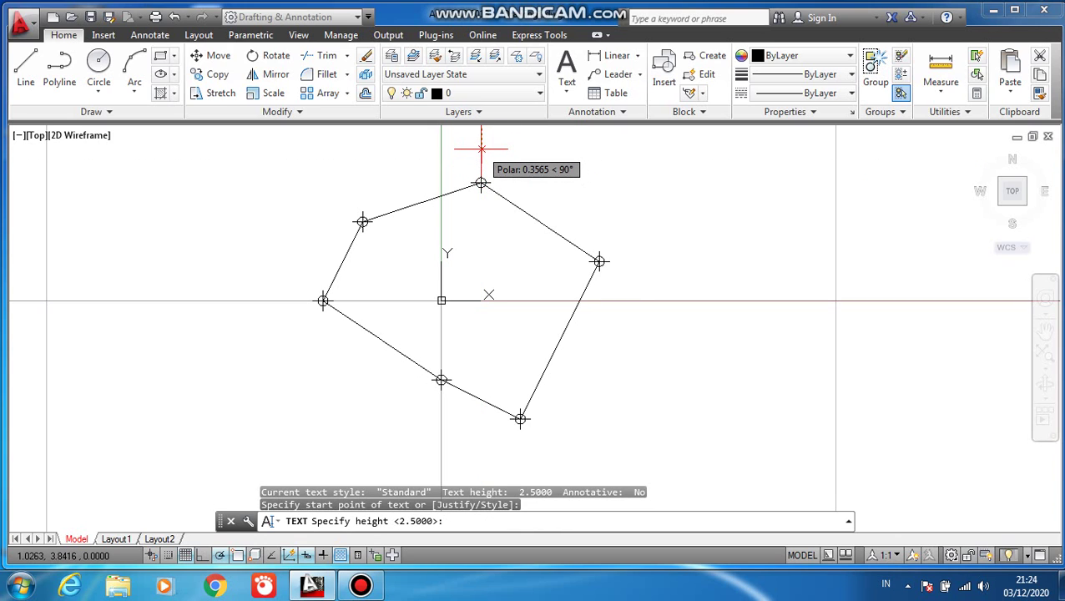
left_click(480, 146)
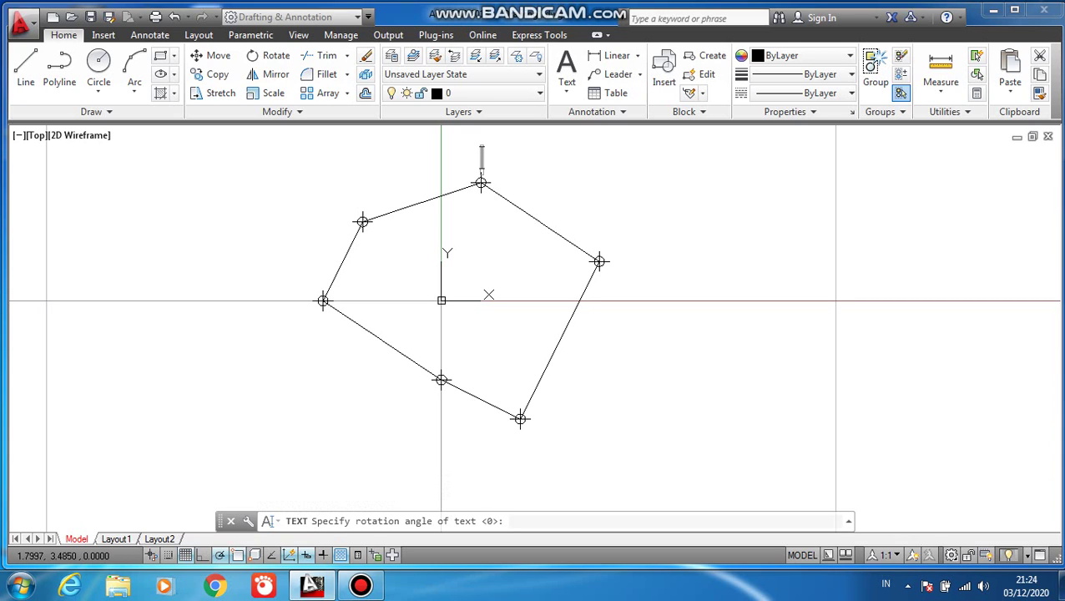
type("A")
Add labels B, C, D, E and F clockwise beside the remaining points
left_click(598, 247)
type("B")
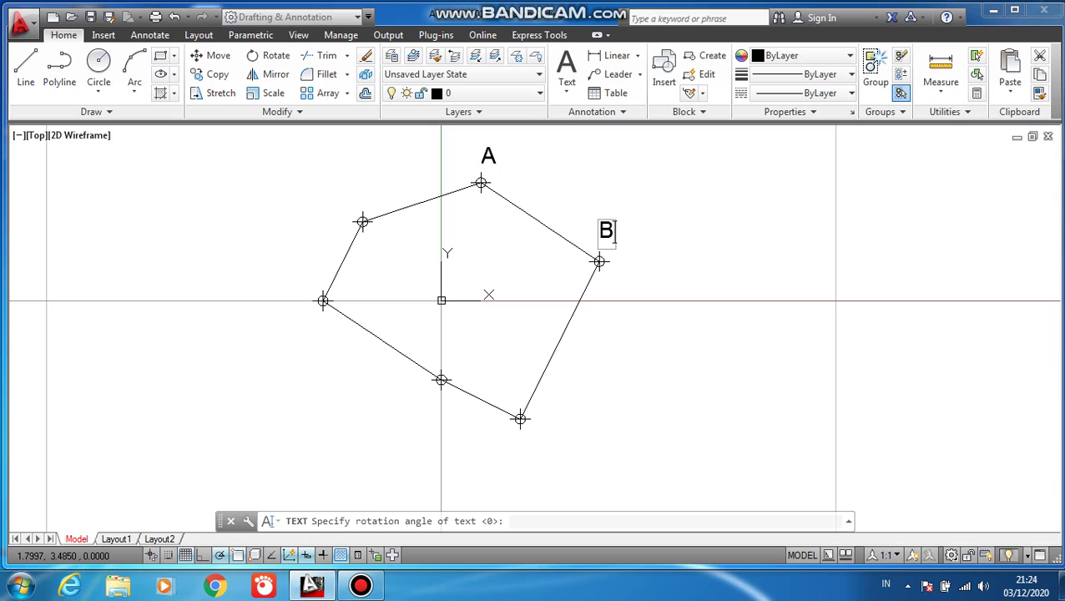
left_click(536, 420)
type("C")
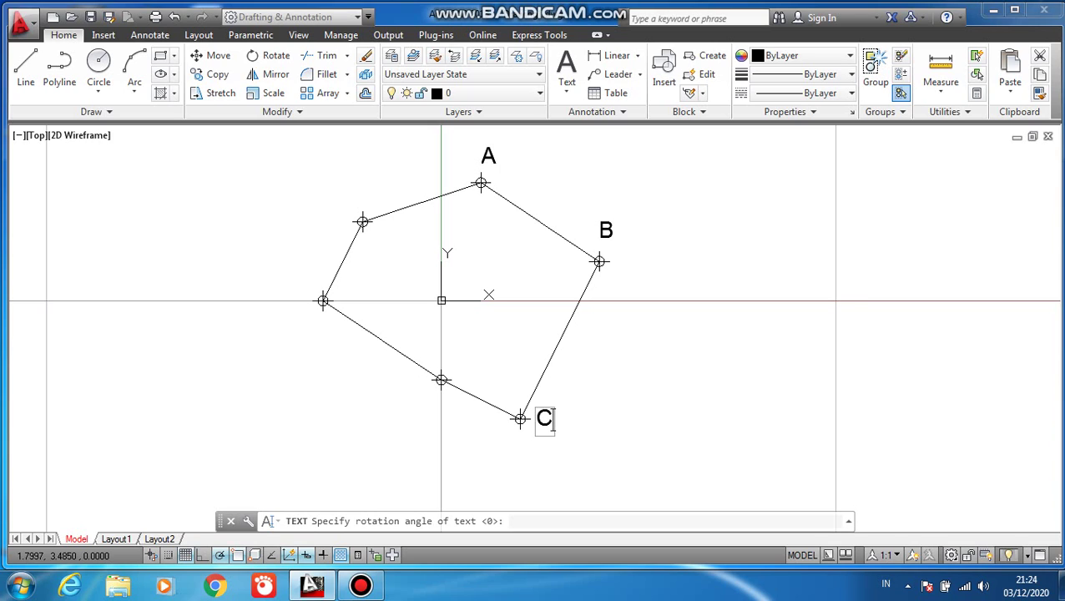
left_click(429, 387)
type("D")
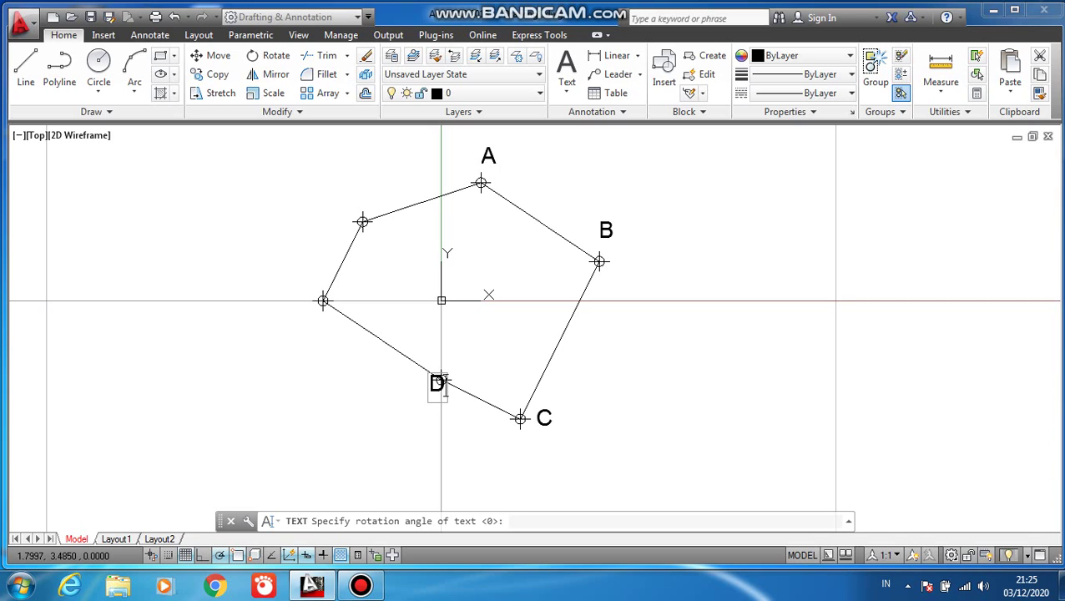
left_click(302, 309)
type("E")
left_click(336, 216)
type("F")
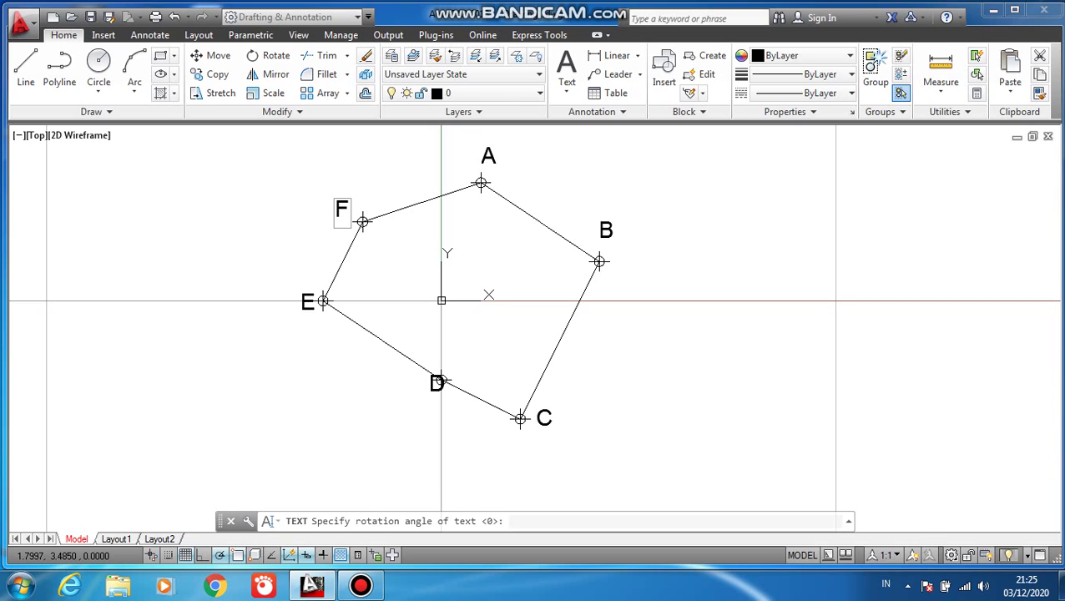
left_click(297, 216)
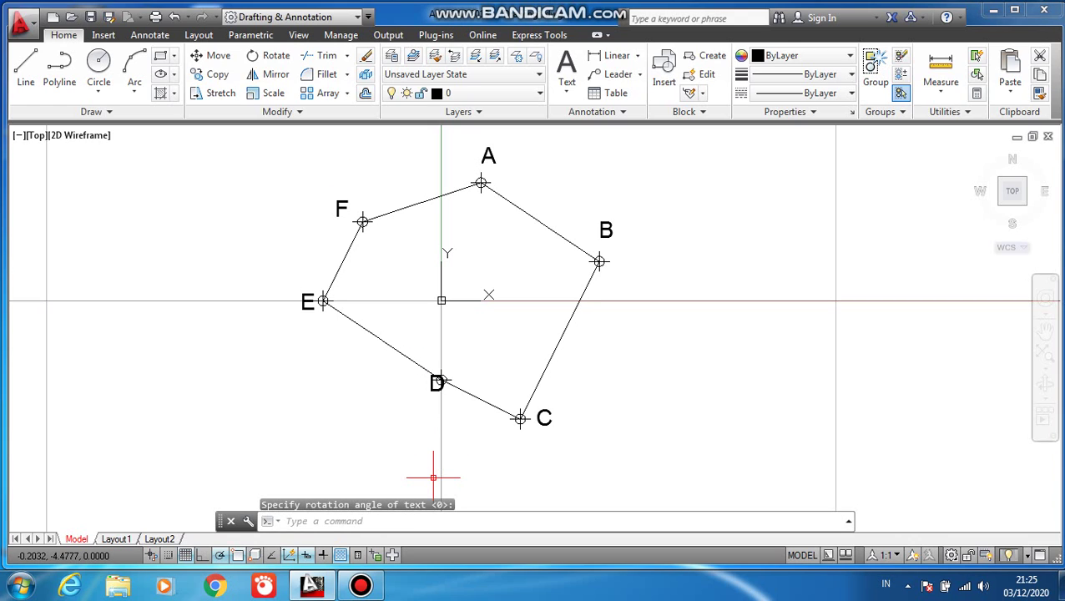
mouse_move(433, 477)
type("L")
LIST the open polyline and F–A segment to read area 24.5000 and length 16.1554, then close the report
type("IS")
type("T")
key("Return")
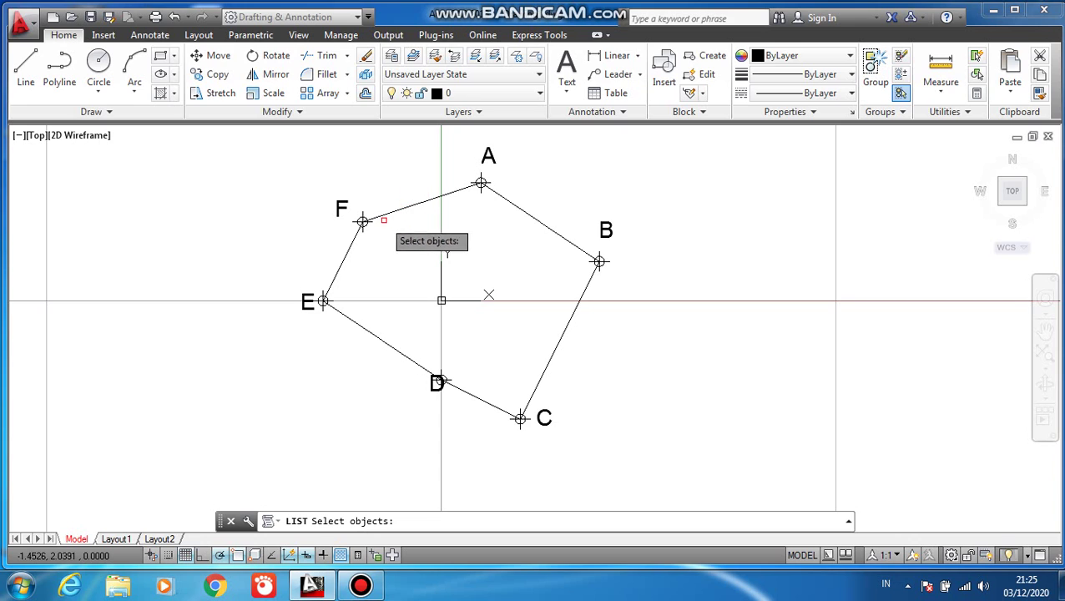
left_click(350, 245)
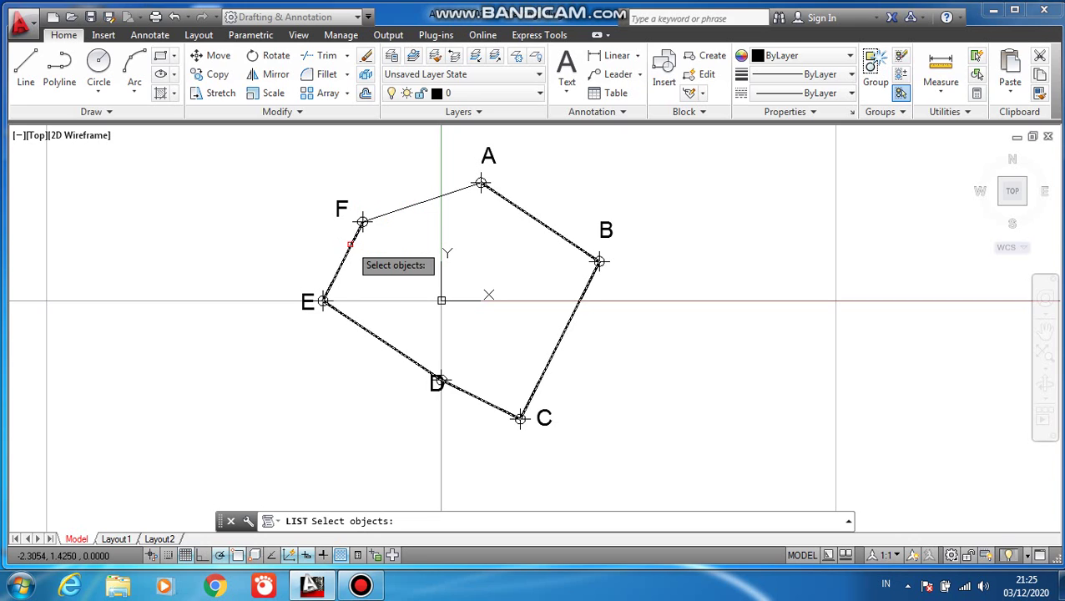
left_click(350, 242)
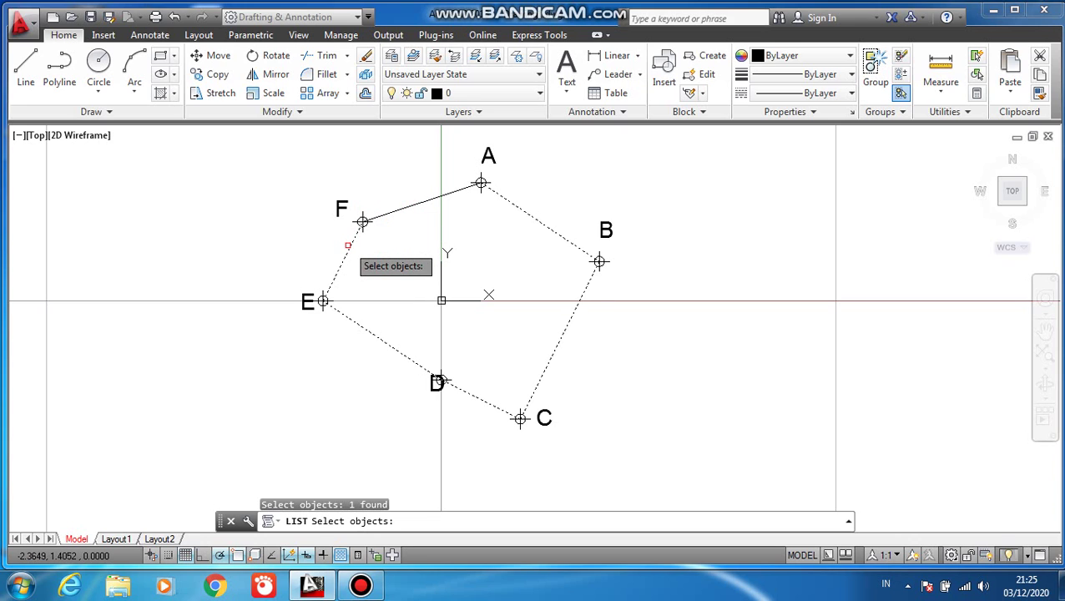
left_click(402, 213)
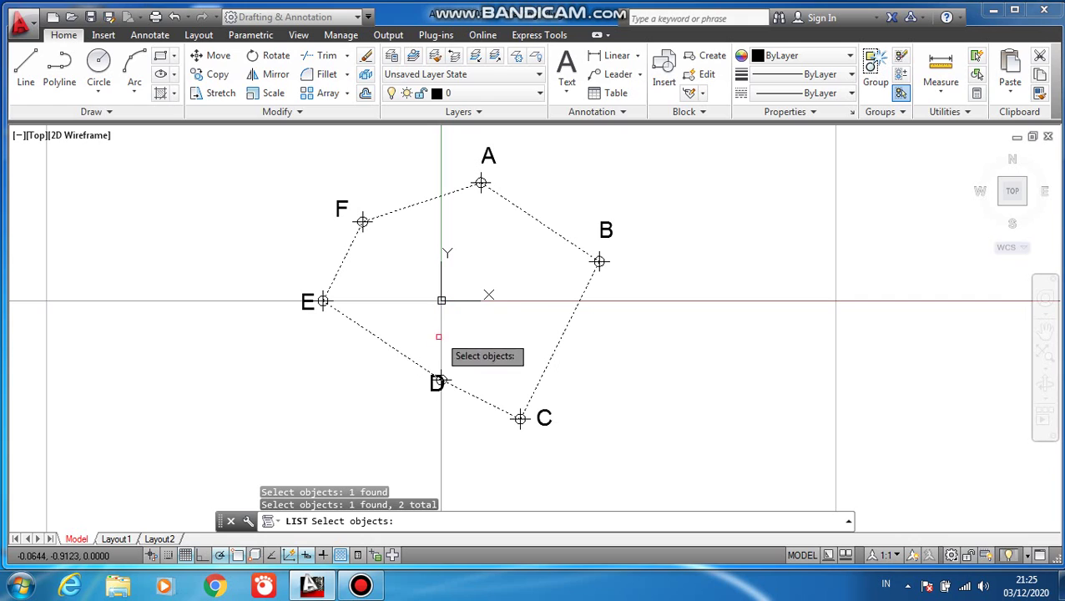
key("Return")
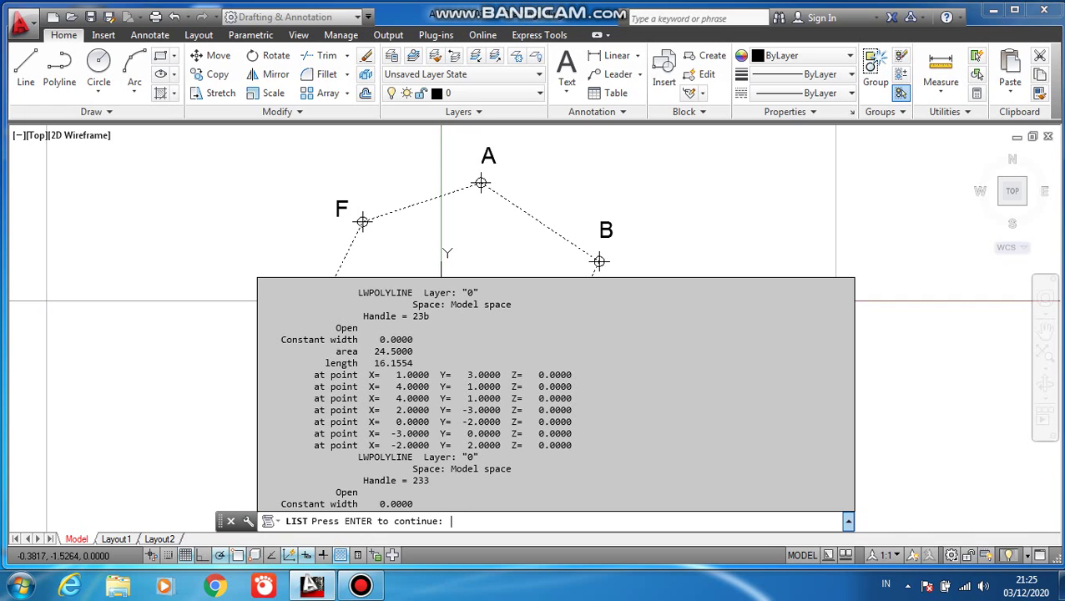
key("Return")
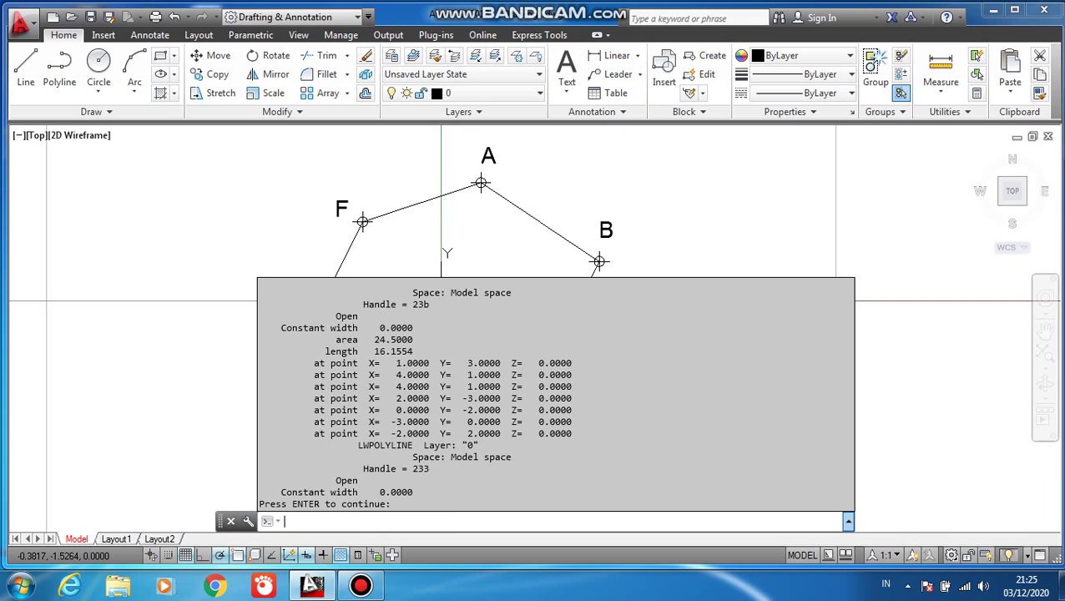
key("Escape")
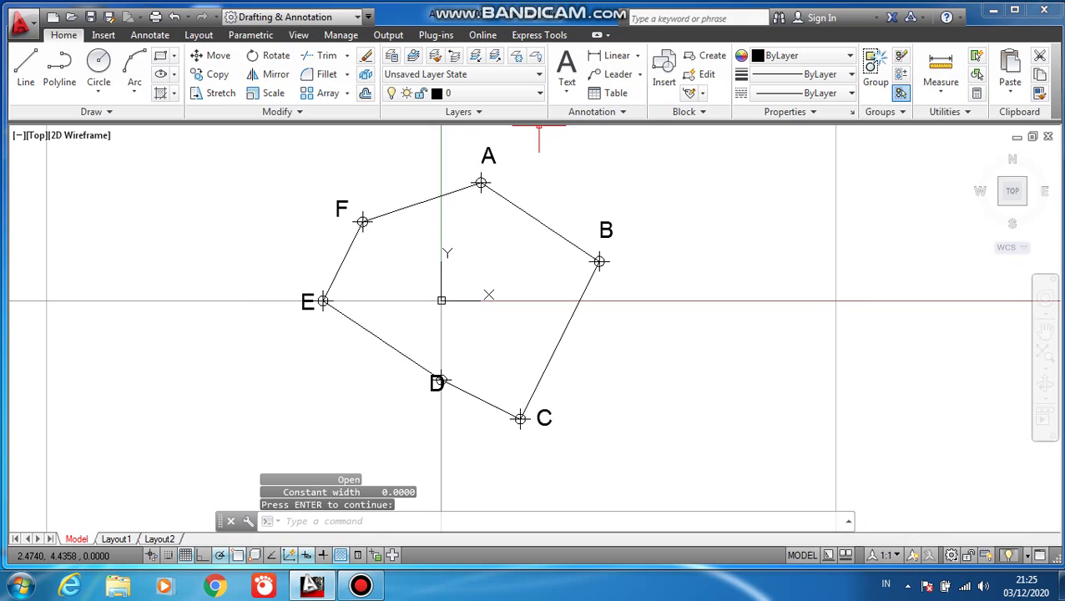